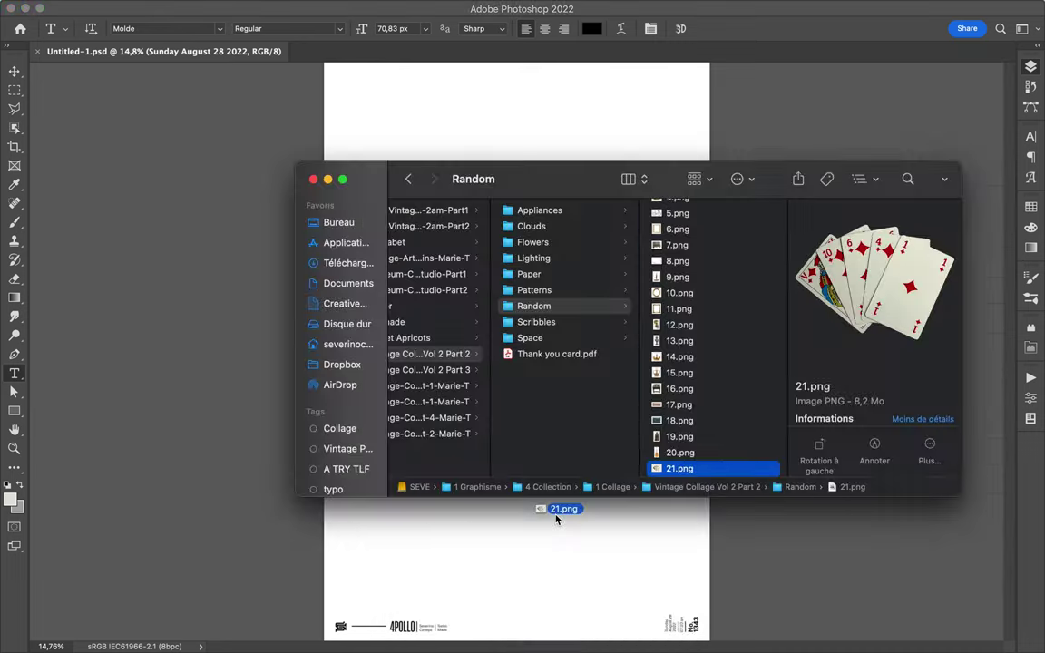
Place the diamond playing cards 21.png at centre and the basketball hoop 22.png at upper right.
drag(934, 405, 916, 541)
click(871, 145)
click(358, 568)
click(714, 362)
mouse_move(698, 355)
mouse_down()
mouse_move(526, 370)
mouse_move(635, 170)
mouse_up()
key(Return)
Preview the next images and place the dumbbell 32.png over the playing cards.
key(t)
key(Down)
key(Down)
key(space)
key(space)
key(Down)
key(Down)
key(Down)
key(Down)
key(Down)
key(Down)
key(Down)
key(Down)
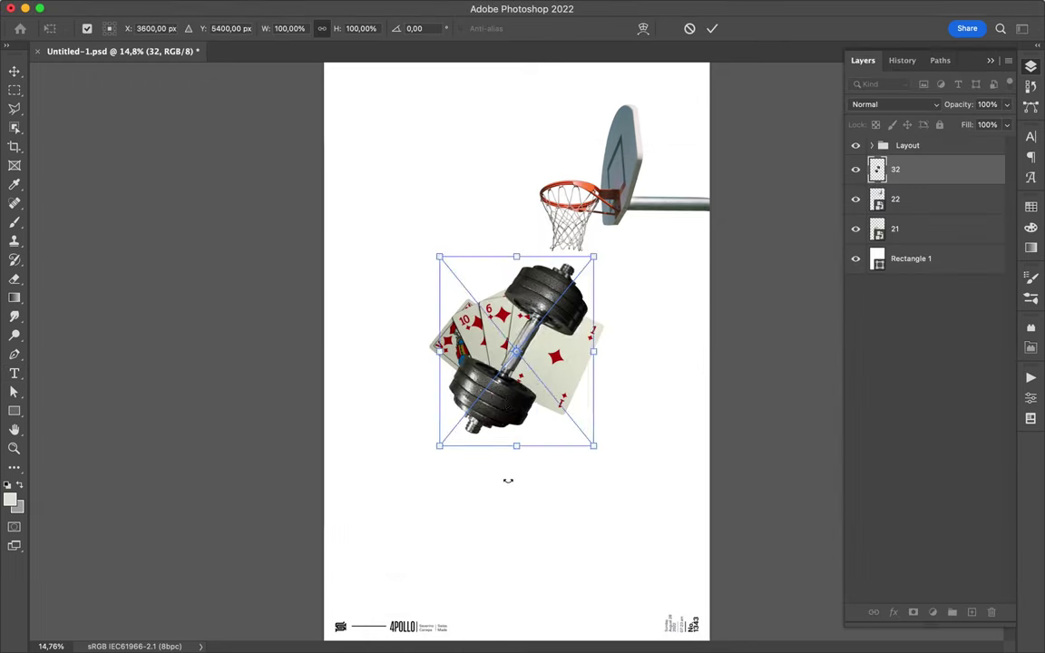
drag(680, 453, 494, 560)
key(Return)
click(408, 626)
key(Down)
key(Down)
key(Down)
key(Down)
key(Down)
key(Down)
key(Down)
key(Down)
key(Down)
key(Down)
key(Down)
key(Down)
key(Down)
key(Down)
key(Down)
key(Down)
key(Down)
key(Down)
key(Down)
key(Down)
Browse the images in the Random, Scribbles and Space folders.
key(Down)
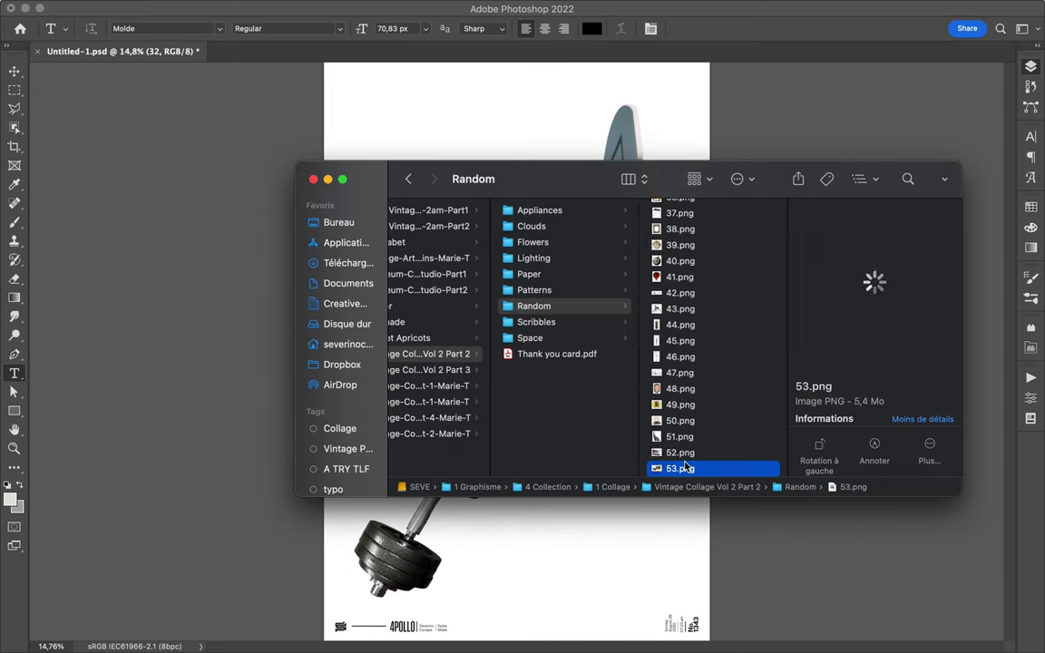
key(Down)
key(Down)
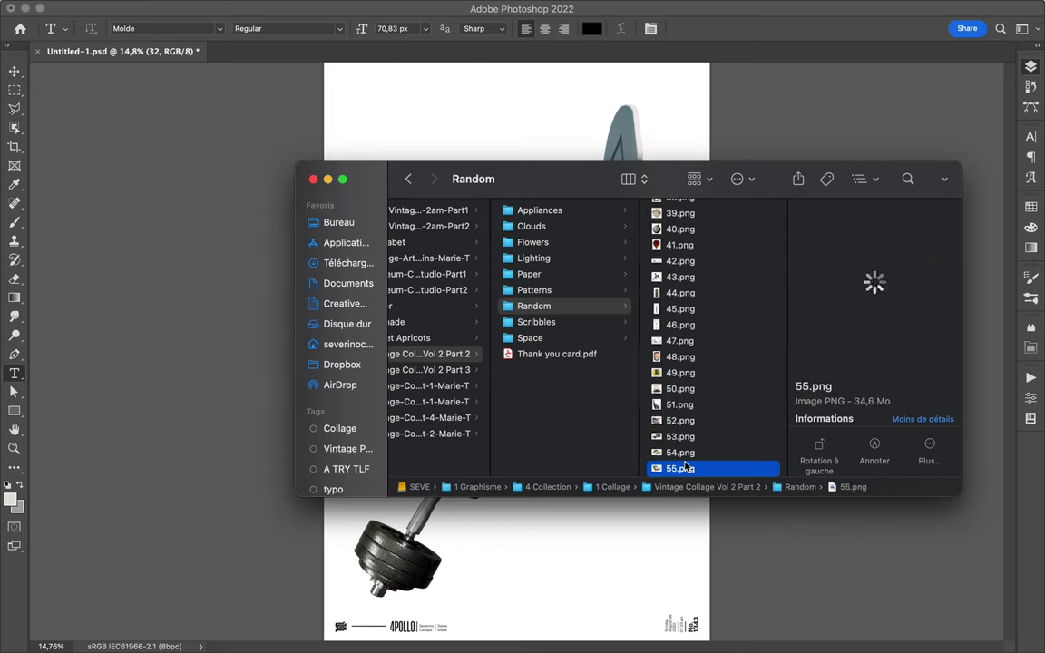
key(Down)
key(Left)
key(Down)
key(Right)
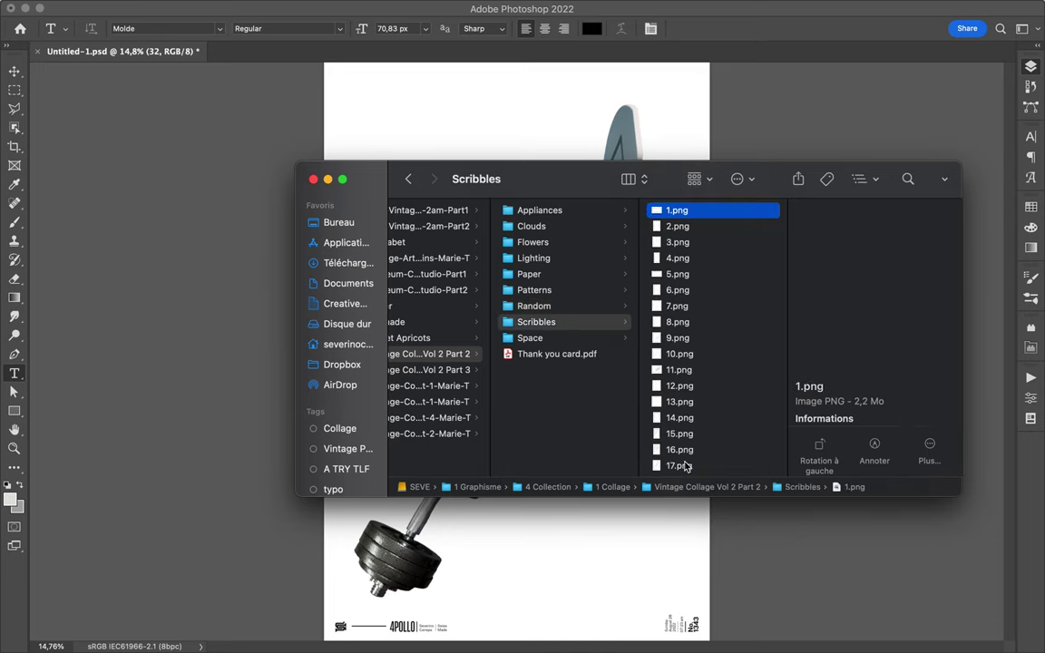
key(Left)
key(Down)
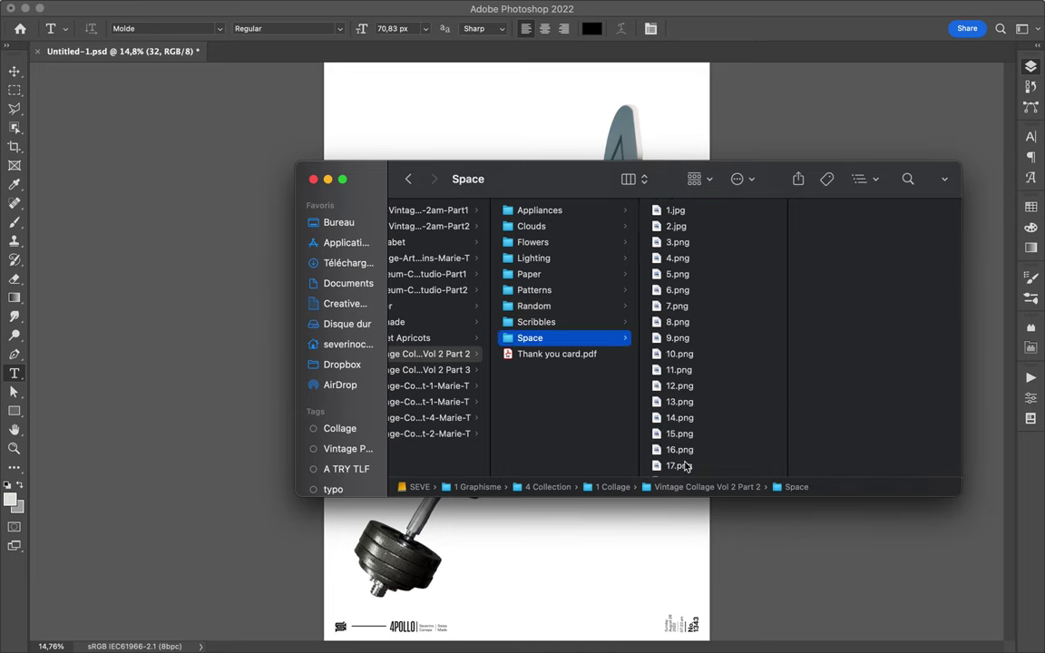
key(Right)
Narrow the Finder window, open Vintage-Collage-Creator-Part-1 > Money and preview the five-dollar bill 2.png.
drag(295, 355, 480, 356)
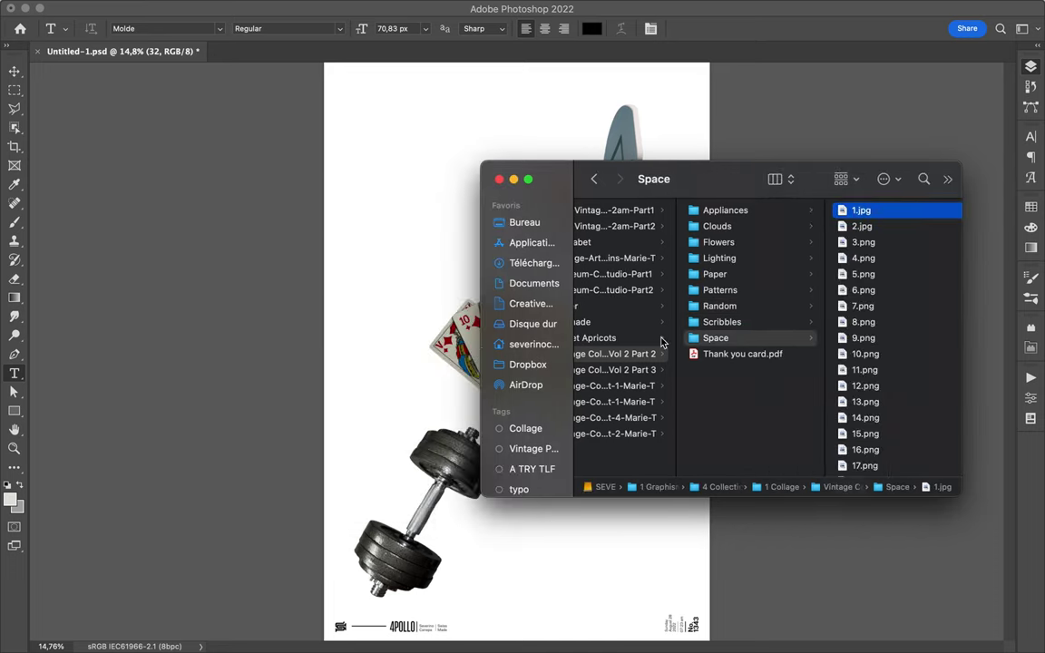
key(Left)
key(Left)
key(Down)
key(Down)
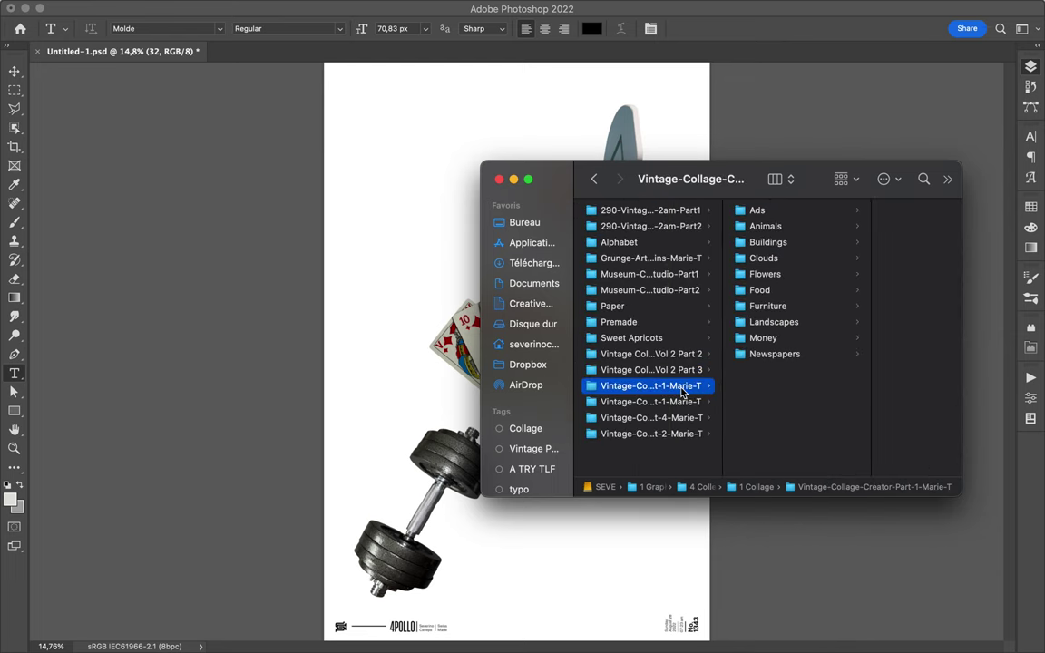
key(Right)
key(Down)
click(705, 339)
key(Right)
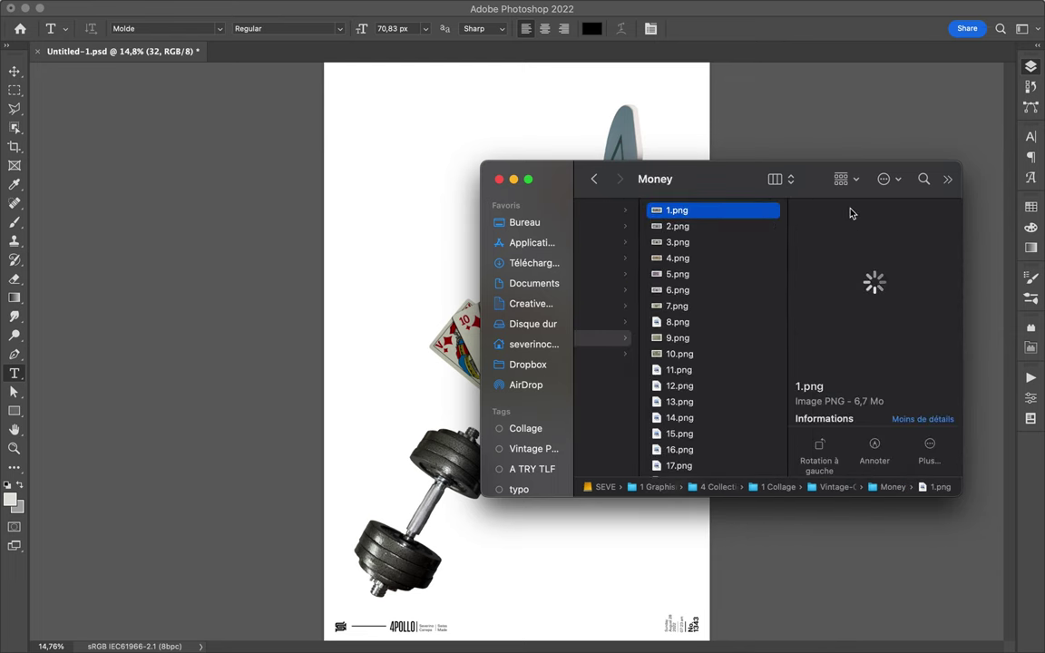
key(Down)
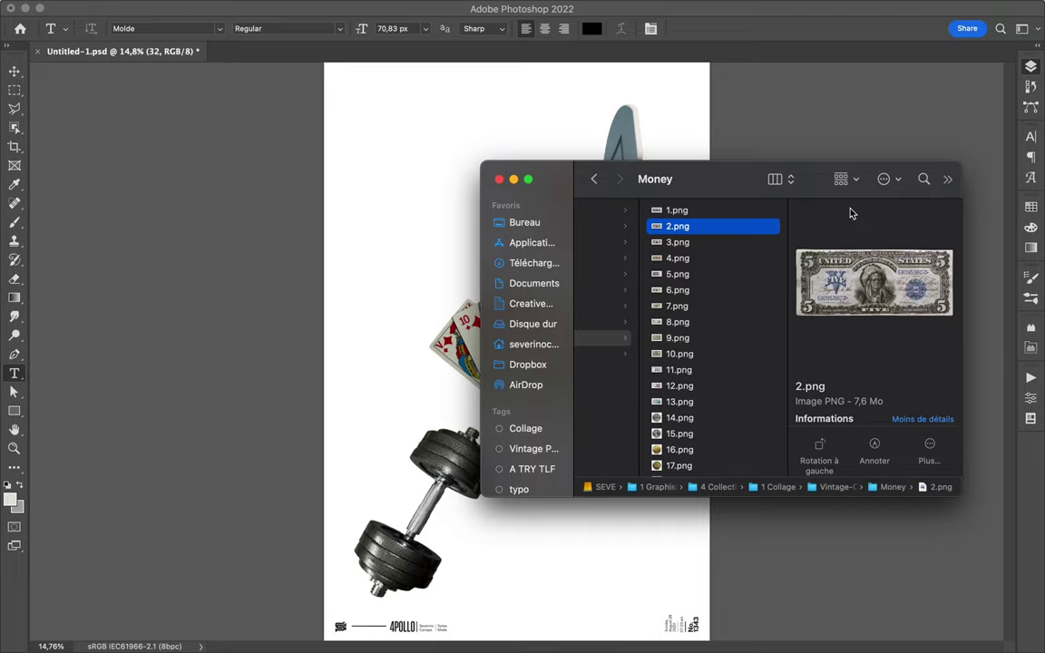
key(space)
key(space)
click(448, 170)
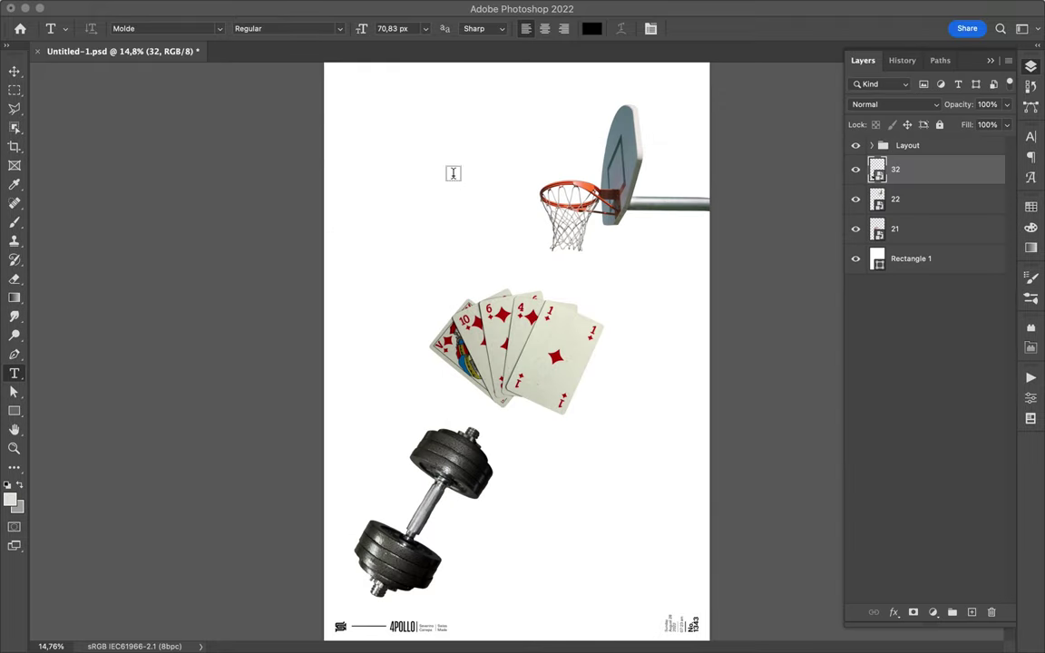
Pick the one-dollar bill 6.png in the Money folder and drop it over the cards.
key(super+t)
click(367, 637)
click(687, 242)
key(Down)
key(Down)
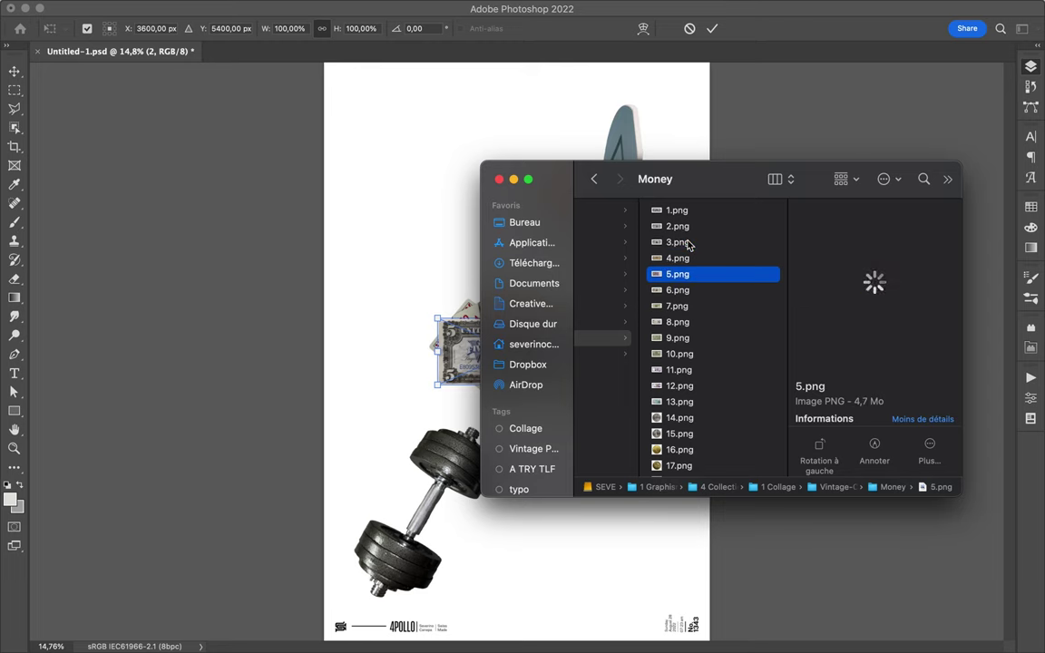
key(Down)
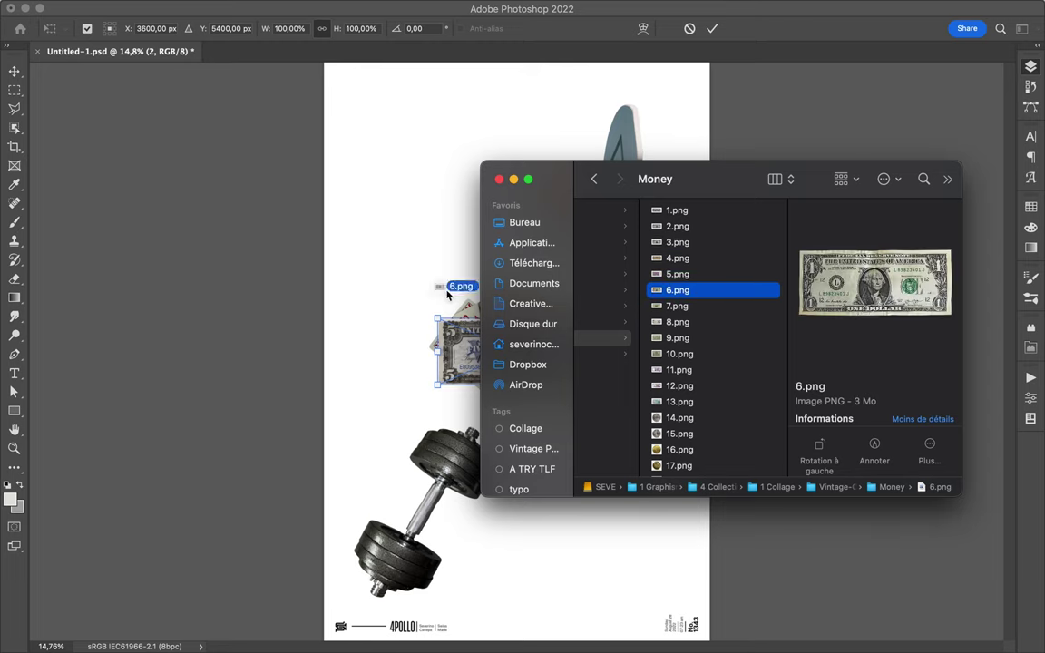
drag(448, 293, 448, 293)
Place 6.png on the poster again and step the Money list down to 9.png.
click(443, 626)
drag(677, 290, 447, 313)
click(454, 625)
click(693, 309)
key(Down)
key(Down)
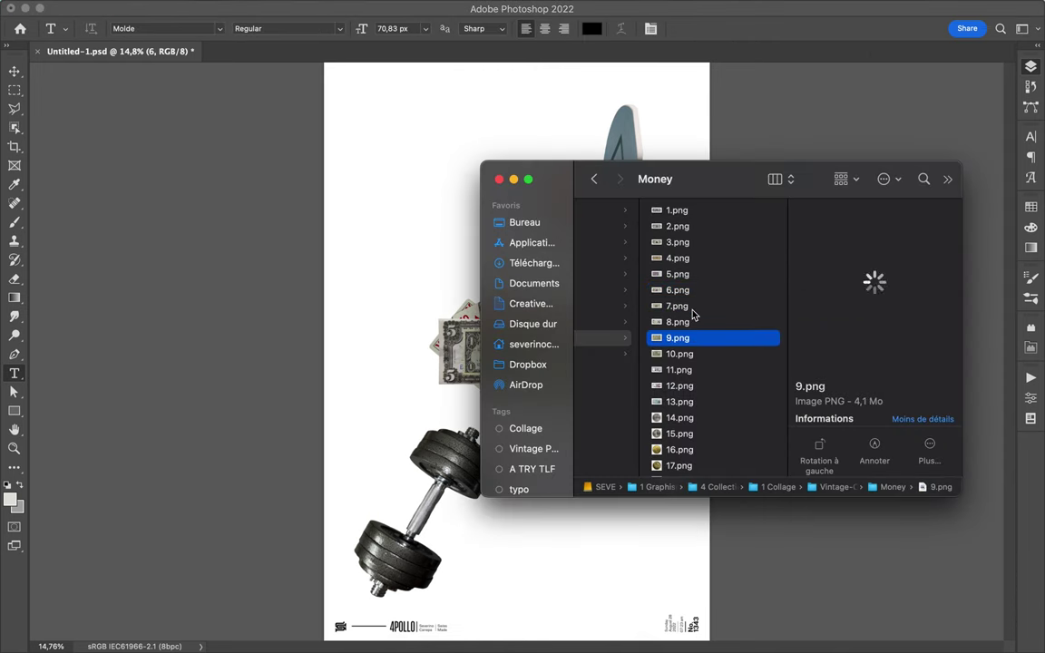
key(Down)
Browse the remaining Money bills and Newspapers, then open Part-2's Random folder.
key(Down)
key(Down)
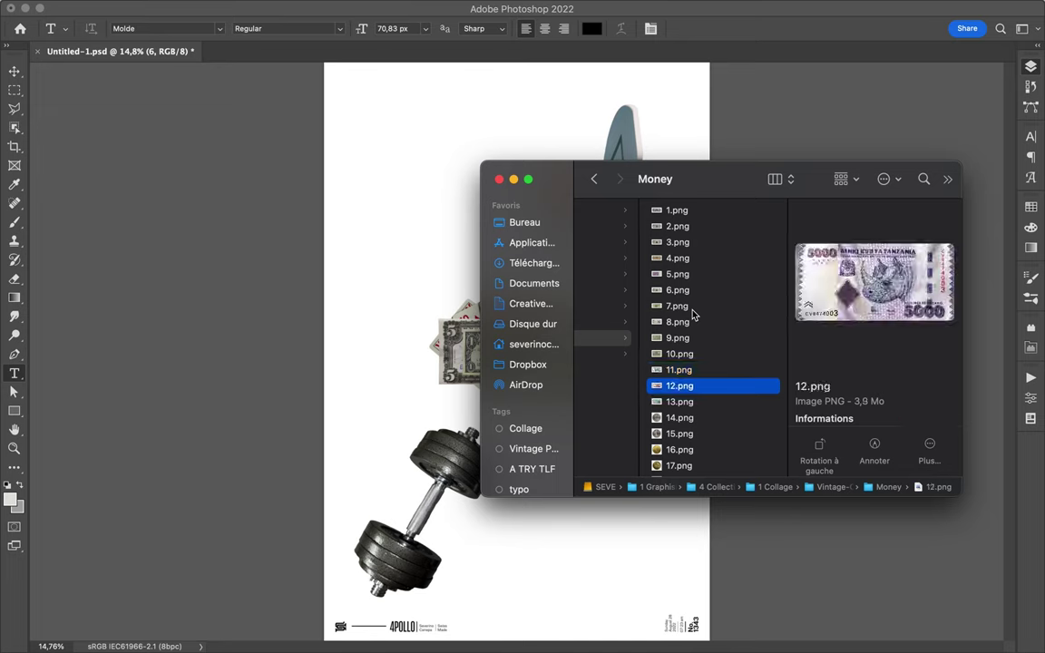
key(Down)
key(Down)
key(Left)
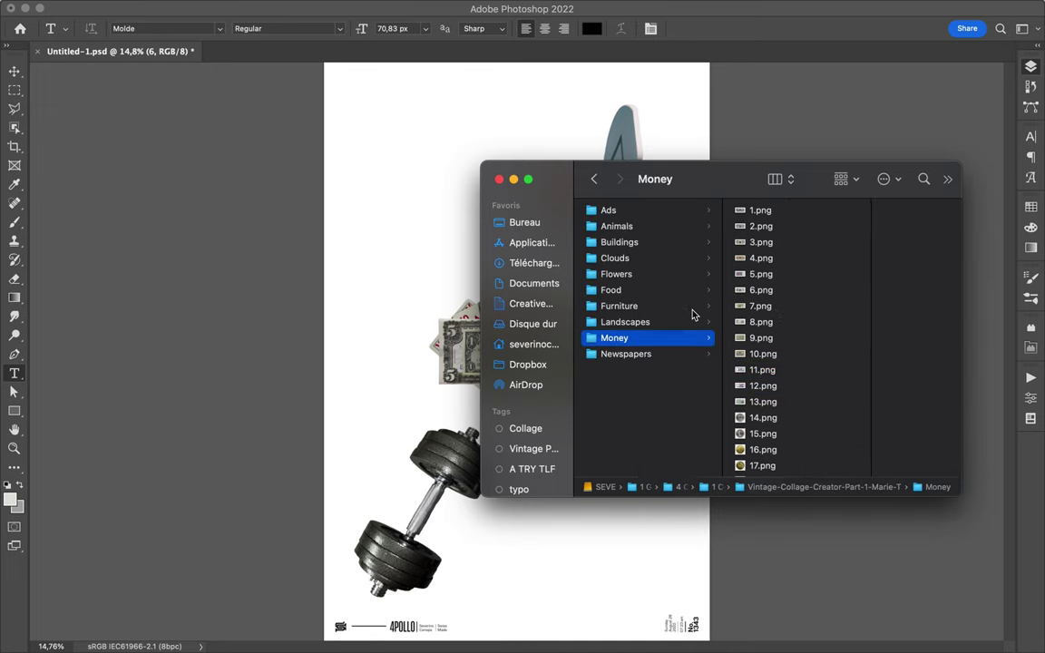
key(Down)
key(Right)
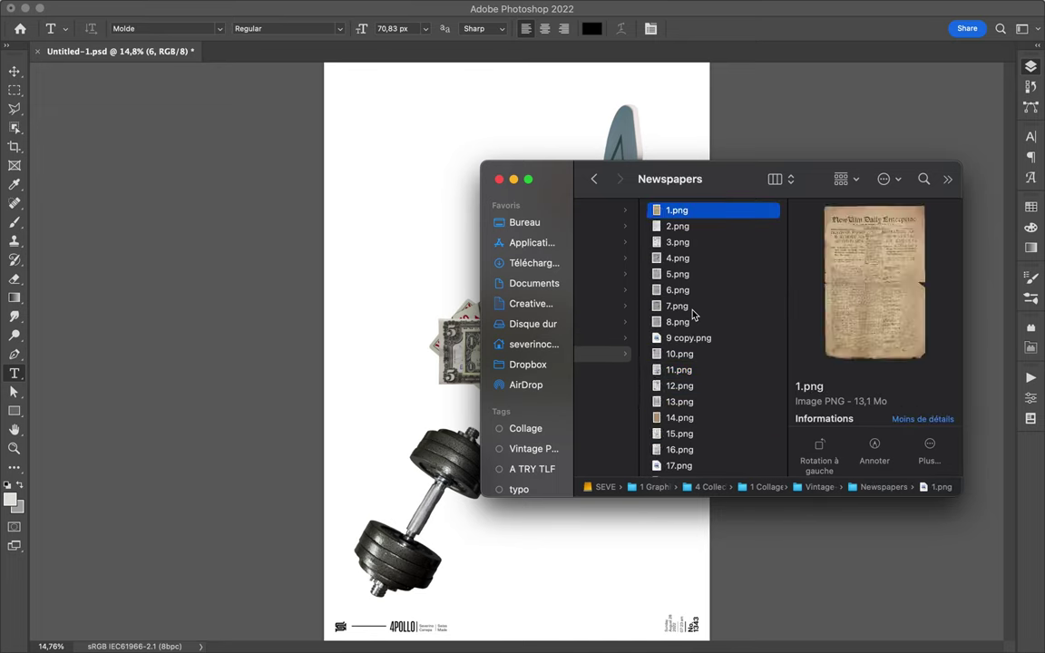
key(Left)
key(Left)
key(Down)
key(Down)
key(Down)
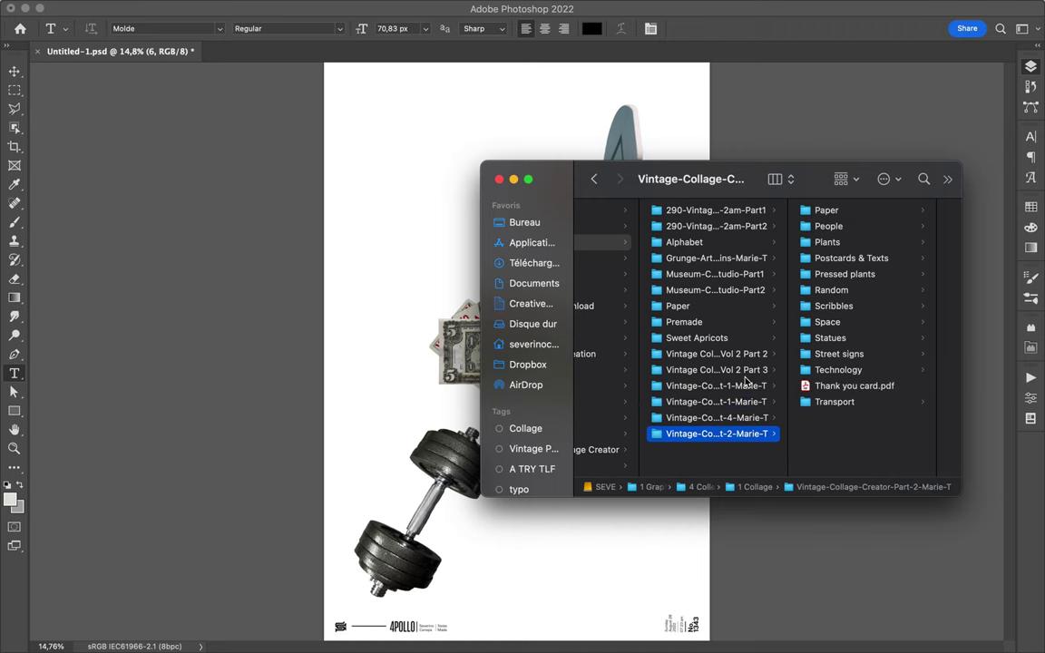
key(Right)
Scroll the Random images, selecting 50.png and stepping up to 47.png.
scroll(753, 303, down, 3)
scroll(717, 381, down, 10)
click(704, 462)
key(Up)
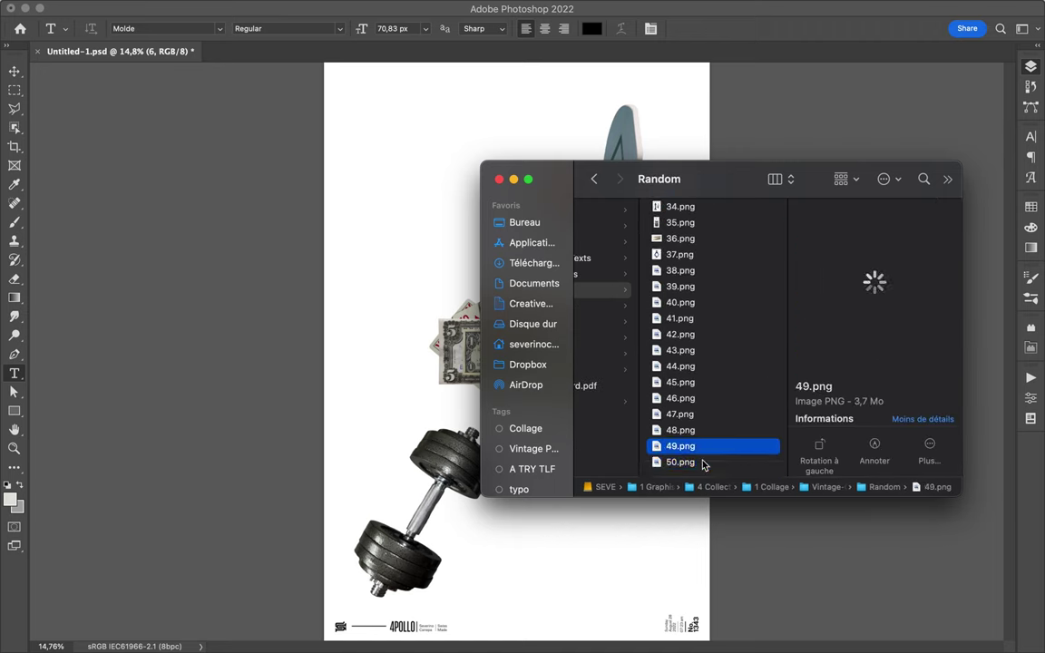
key(Up)
key(Up)
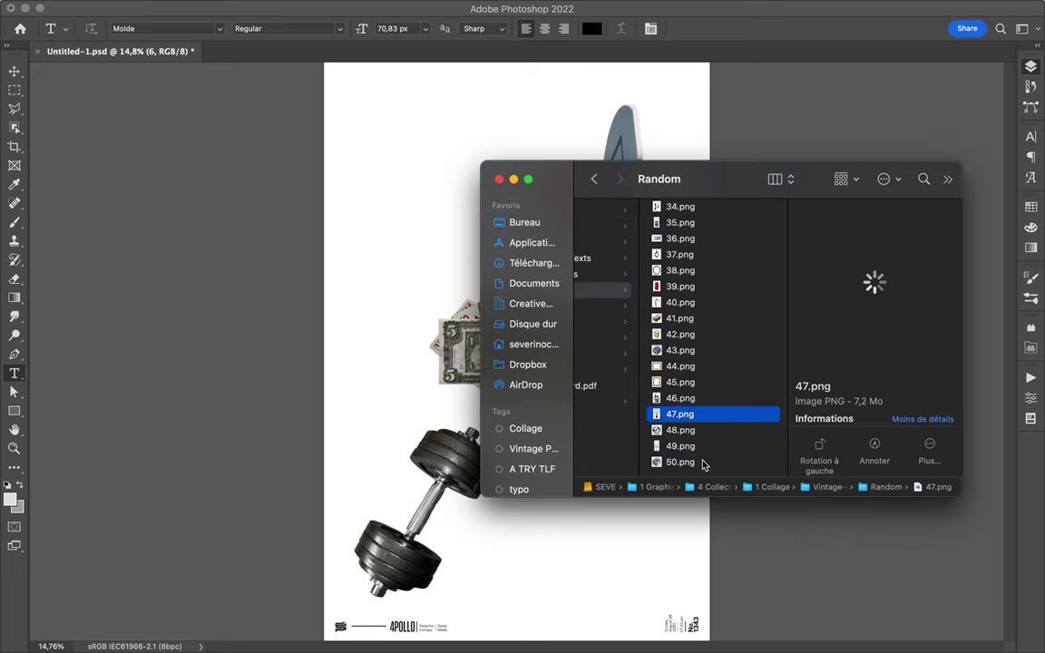
key(Up)
key(Up)
scroll(640, 312, left, 5)
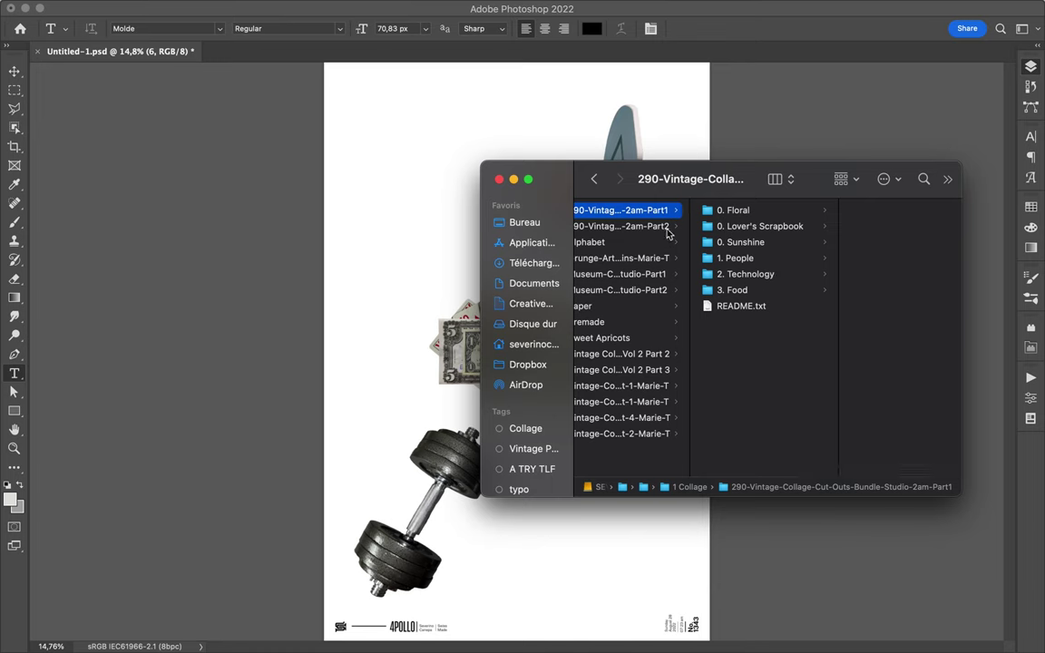
Open the Museum collection and then the Paper folder of 1 Collage.
click(667, 228)
click(663, 258)
key(Down)
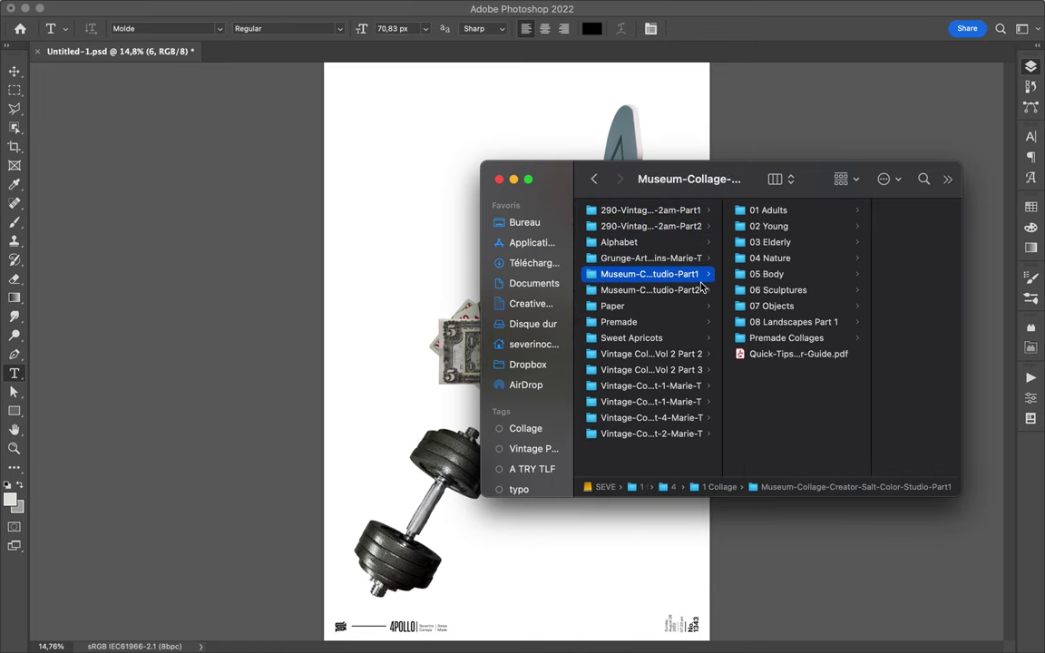
click(673, 308)
scroll(699, 408, left, 5)
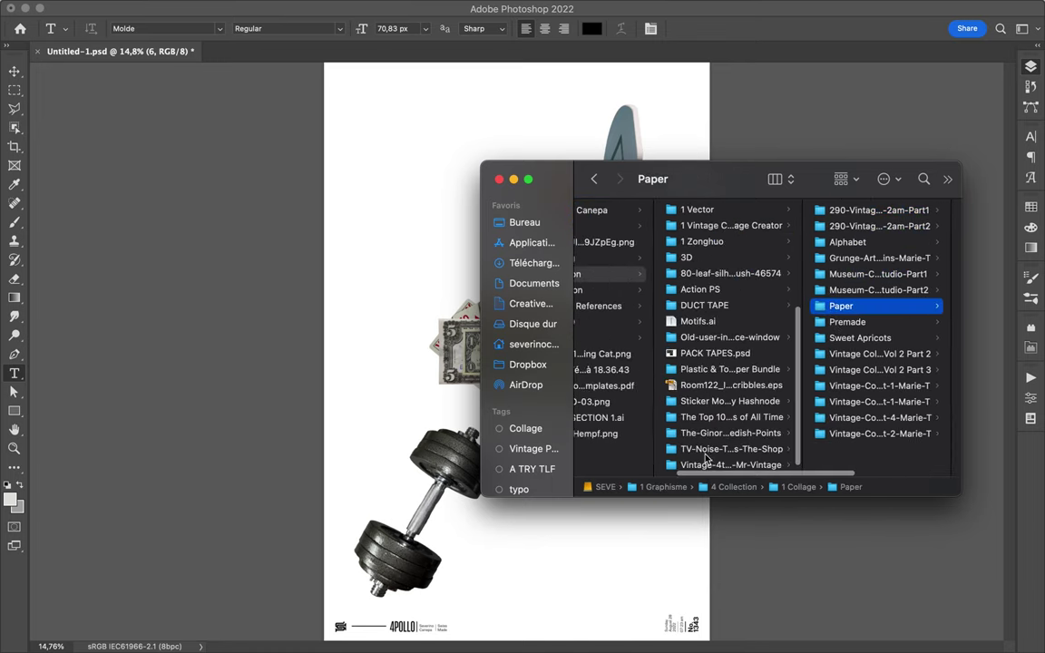
Browse the 1 Zonghuo and 25 Vintage PNGs, then the FREE folder and Chinese-named texture pack.
click(866, 210)
click(862, 210)
click(862, 211)
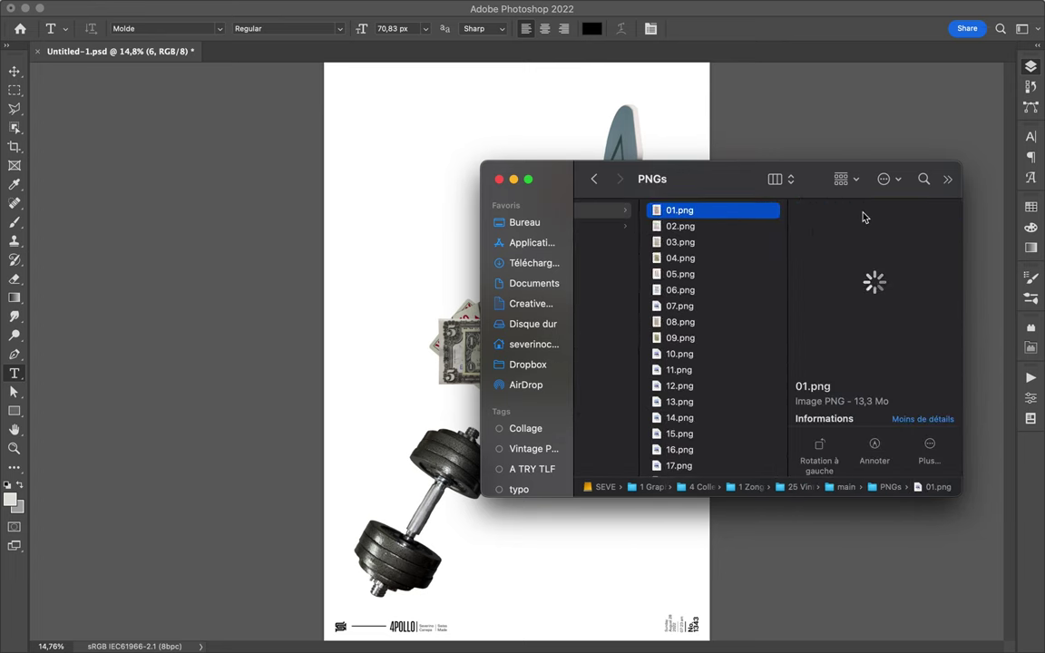
key(Left)
key(Left)
key(Left)
key(Down)
key(Down)
key(Down)
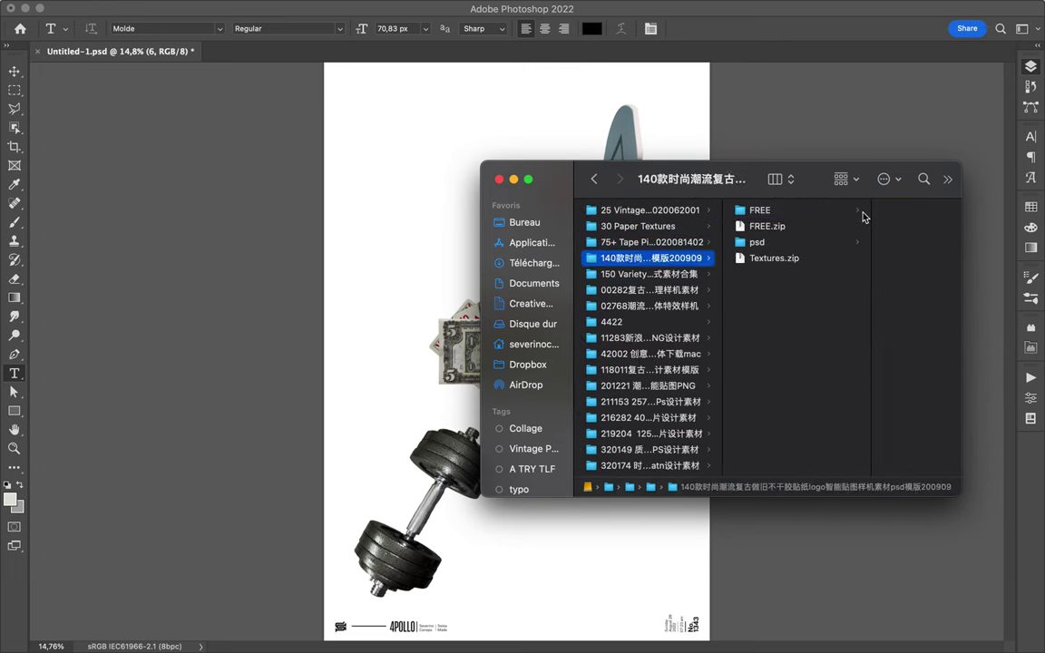
key(Right)
key(Down)
Look through Extras_3.jpg, the psd Sticker files and the 150 Variety Tape Textures folder.
key(Down)
click(708, 295)
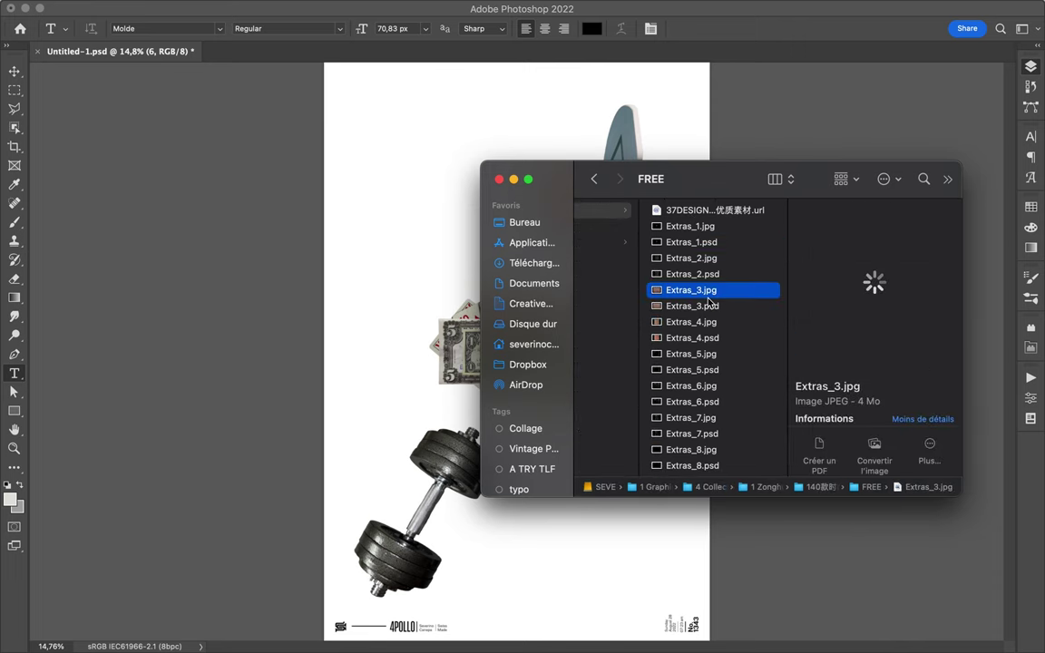
key(Left)
key(Down)
key(Down)
key(Right)
key(Down)
key(Up)
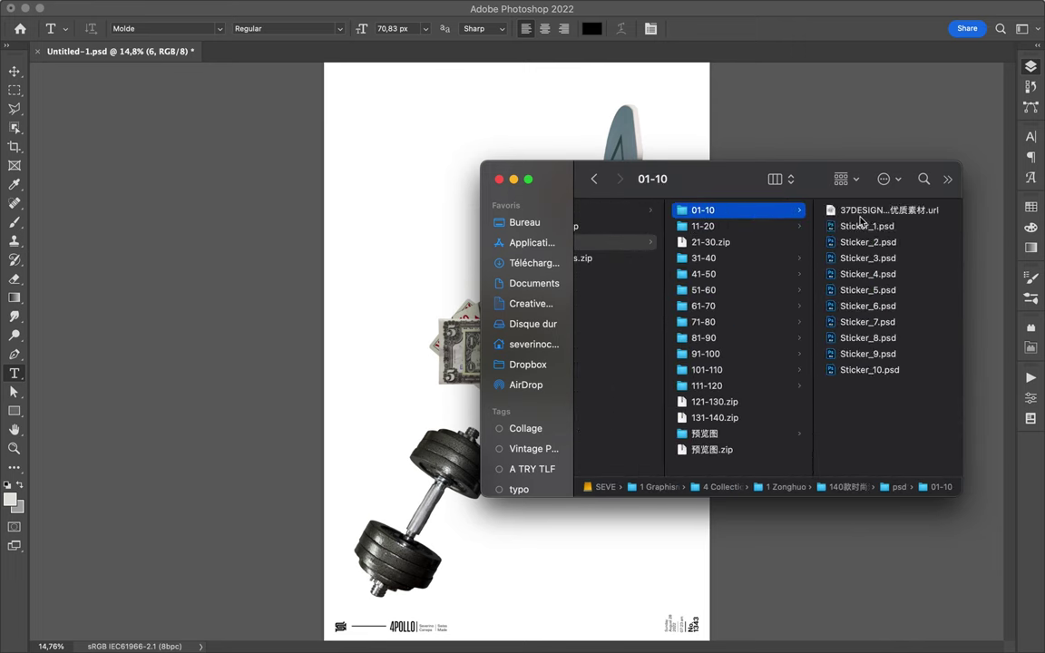
click(862, 226)
key(Left)
Arrow through the remaining asset folders down to the 4422 folder.
key(Down)
key(Right)
key(Left)
key(Left)
key(Left)
key(Down)
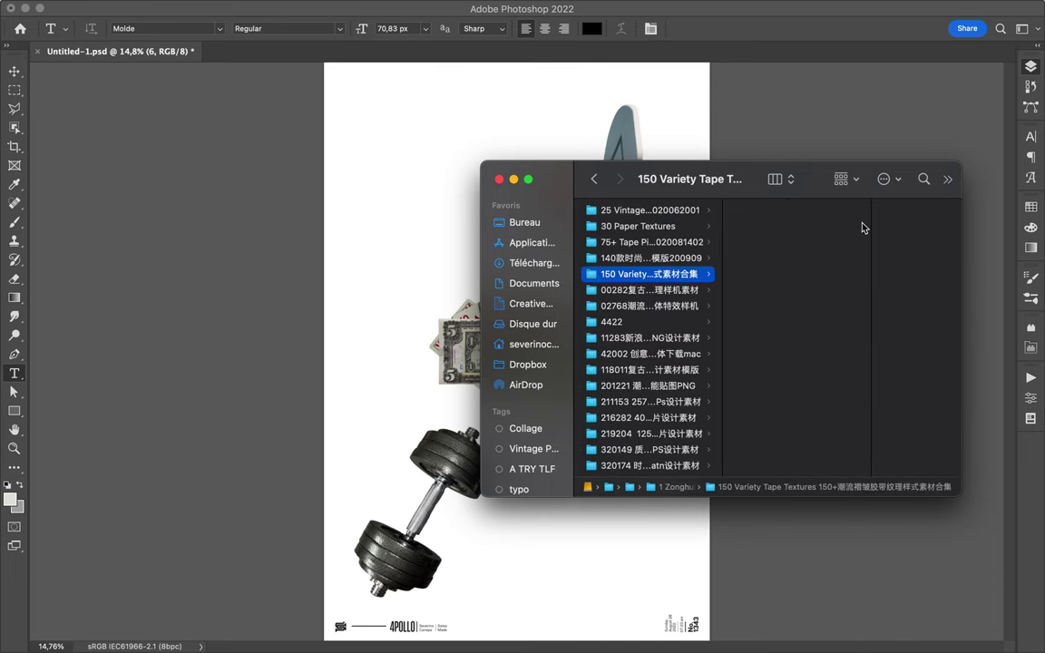
key(Right)
key(Down)
key(Left)
key(Down)
key(Right)
key(Down)
key(Left)
key(Down)
key(Right)
key(Left)
key(Down)
key(Right)
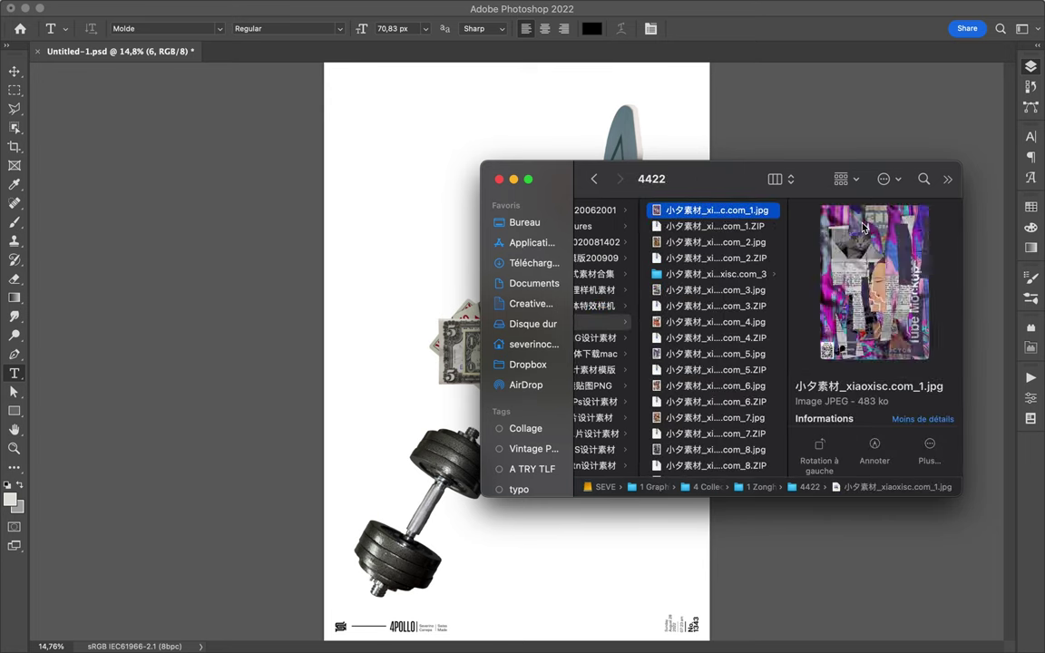
Move into the Collages folder of cutouts and preview its first images.
key(Left)
key(Down)
key(Right)
key(Down)
key(Down)
key(Right)
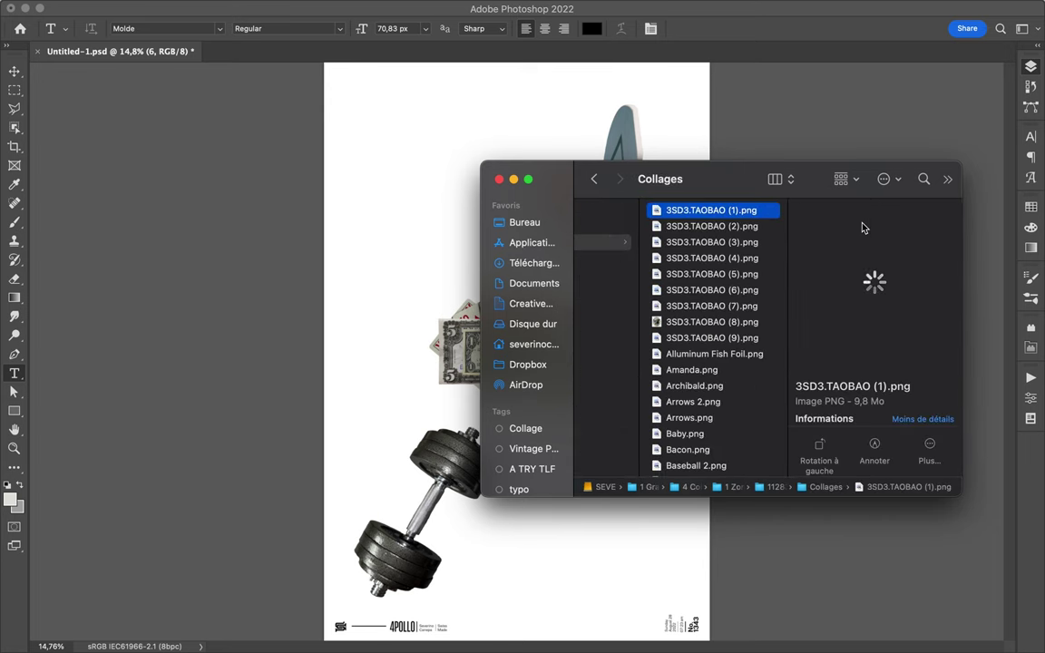
key(Down)
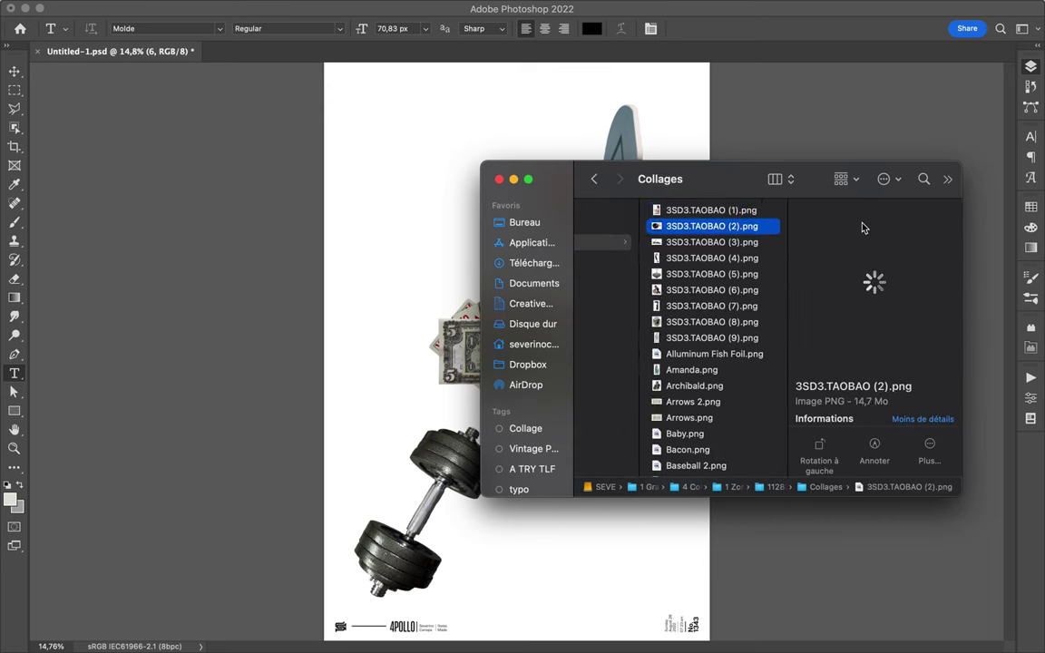
key(Down)
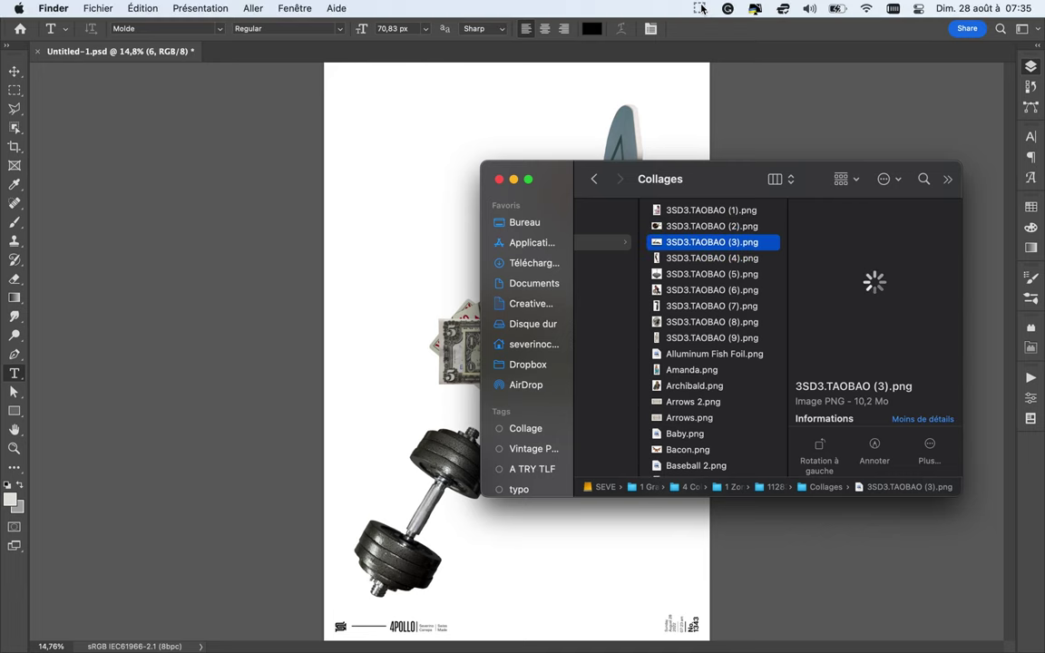
Close the stray menu-bar panel and keep previewing the collage images in Finder.
click(700, 8)
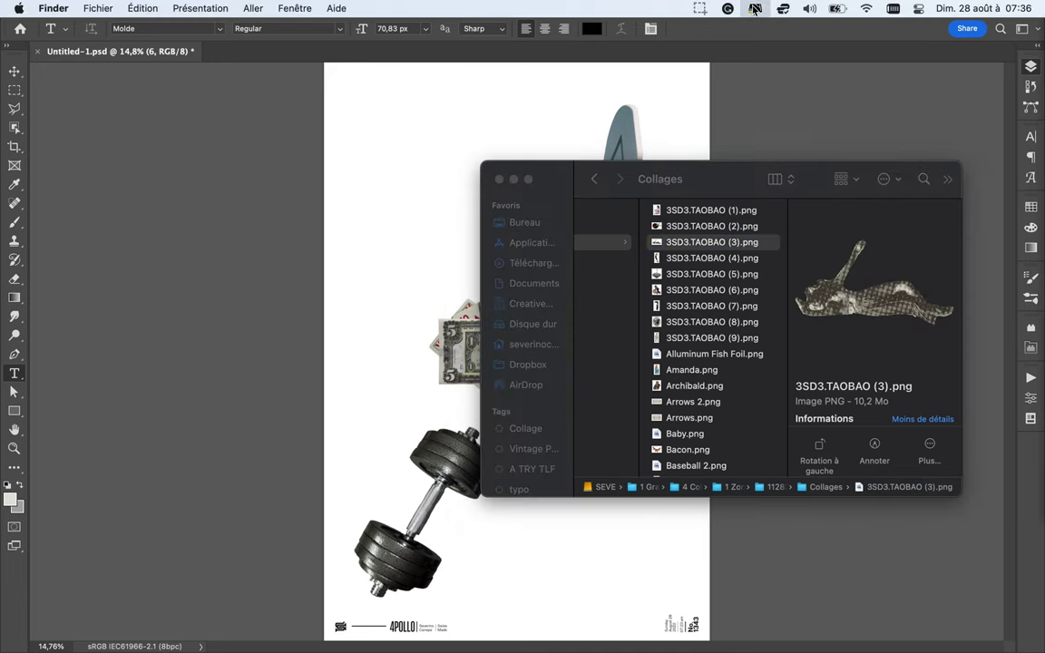
click(706, 113)
key(super+Tab)
click(735, 260)
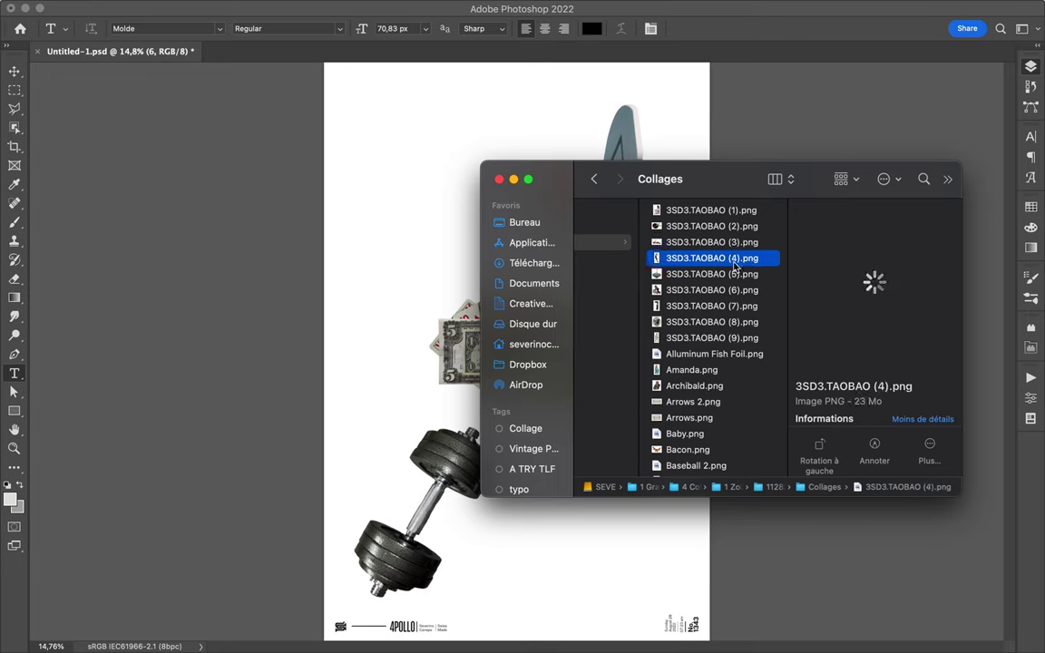
key(Down)
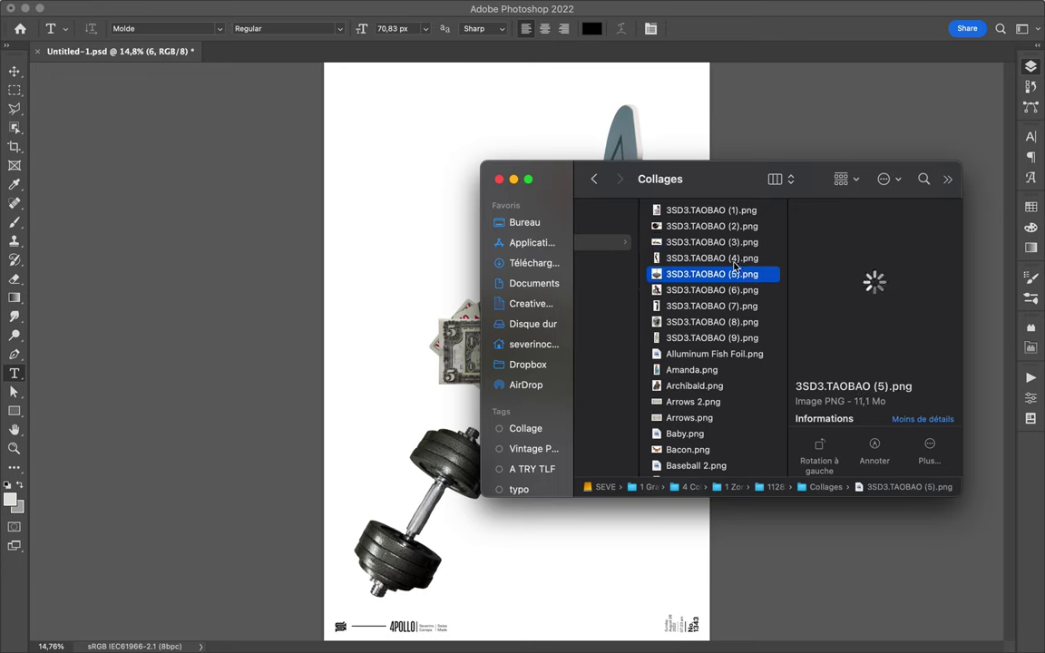
key(Down)
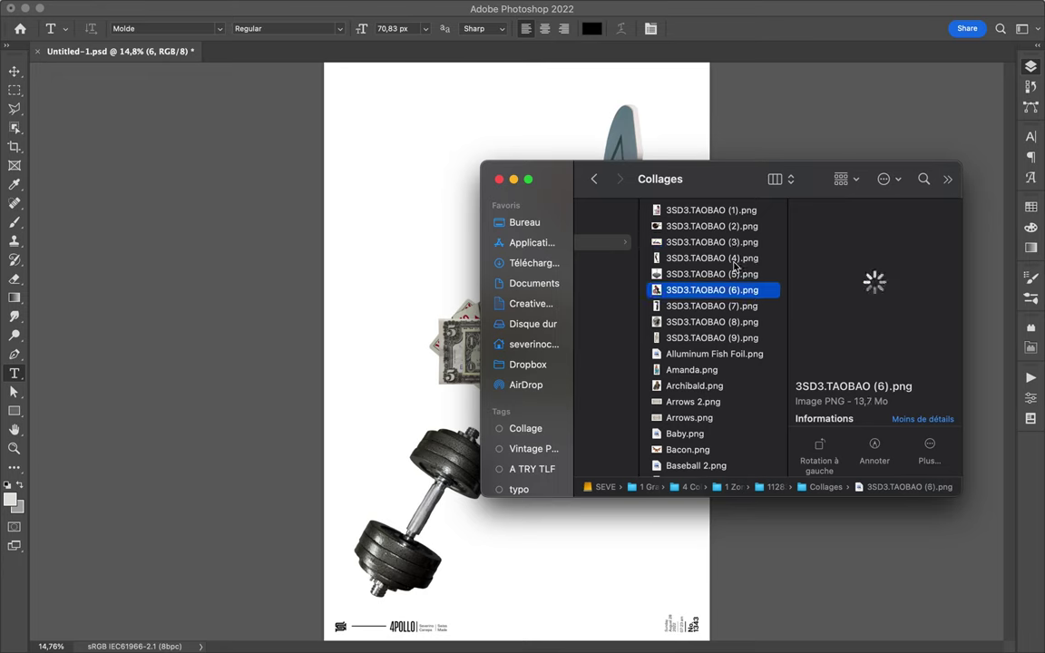
key(Down)
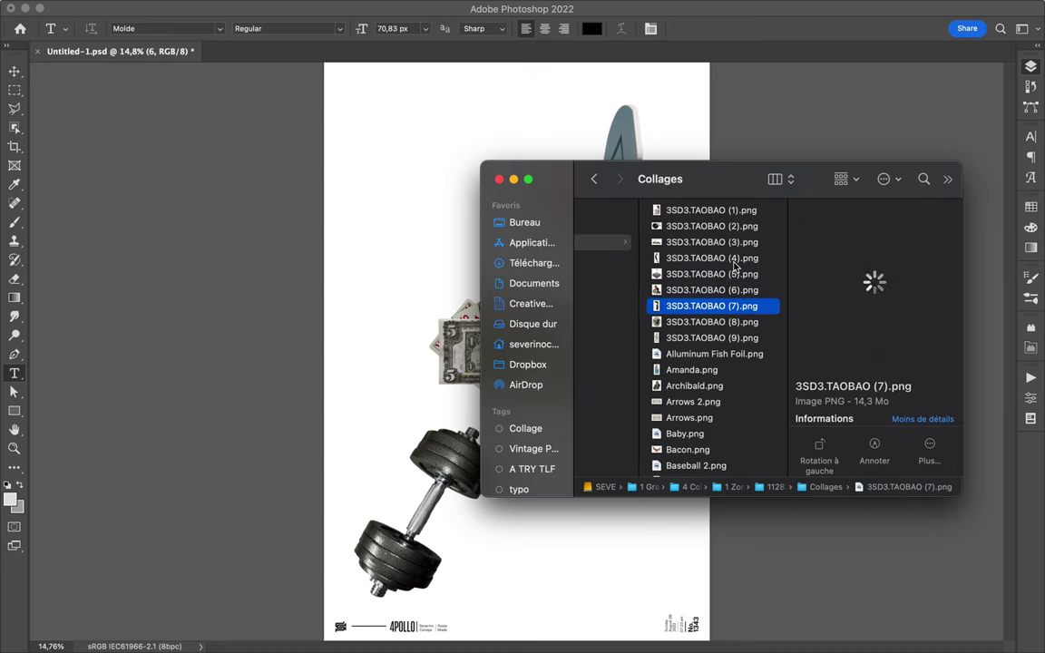
key(Down)
key(Down)
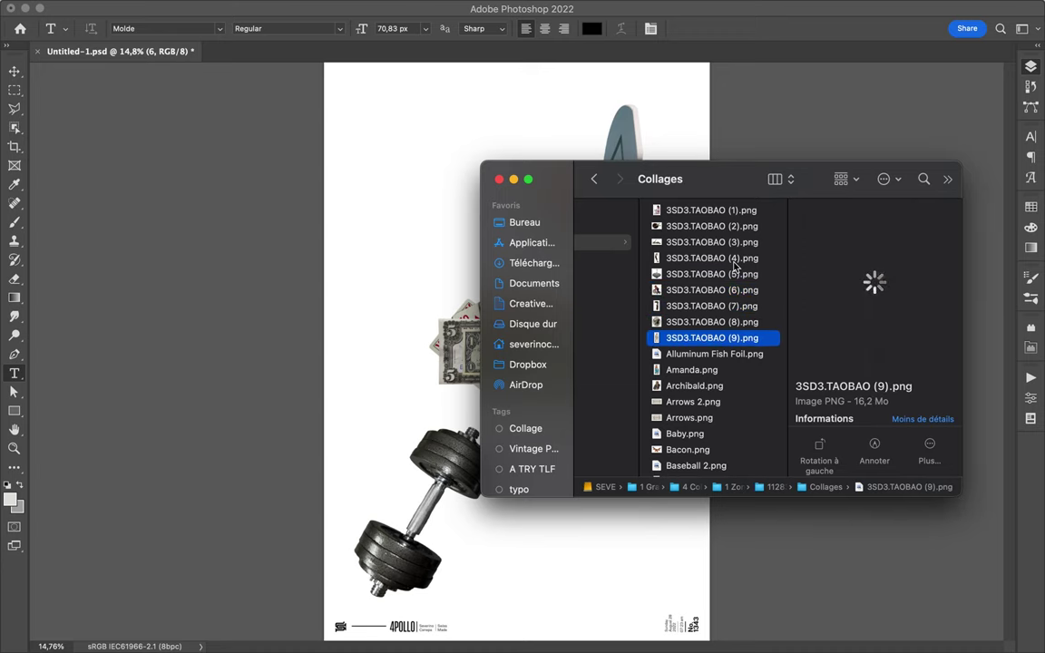
Place the red-capped man 3SD3.TAOBAO (9).png onto the Photoshop poster.
click(436, 219)
click(408, 626)
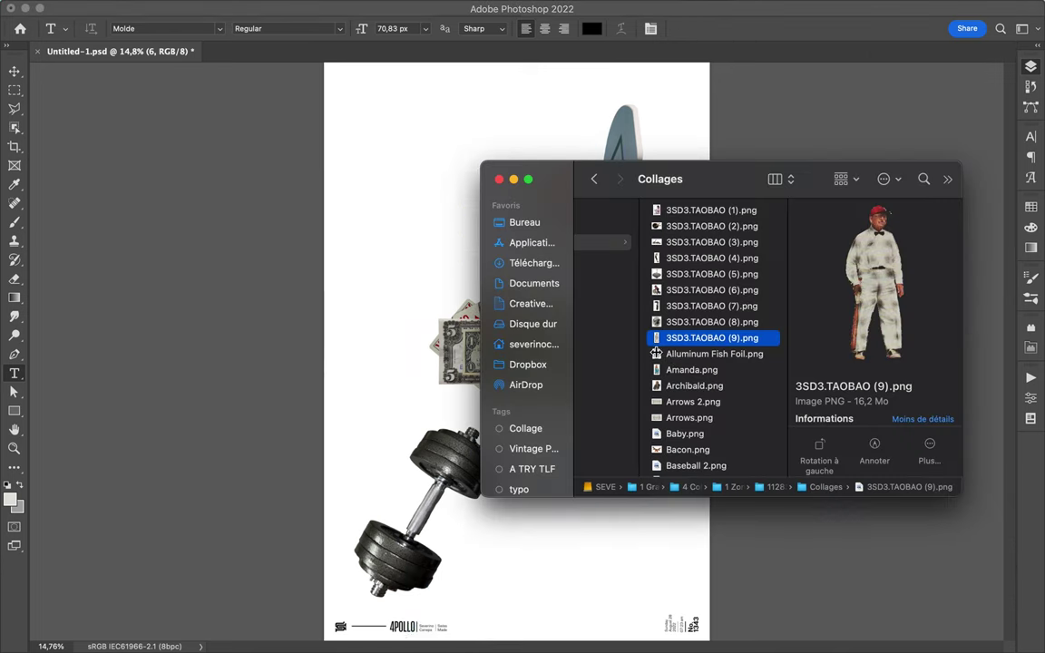
click(674, 356)
click(408, 355)
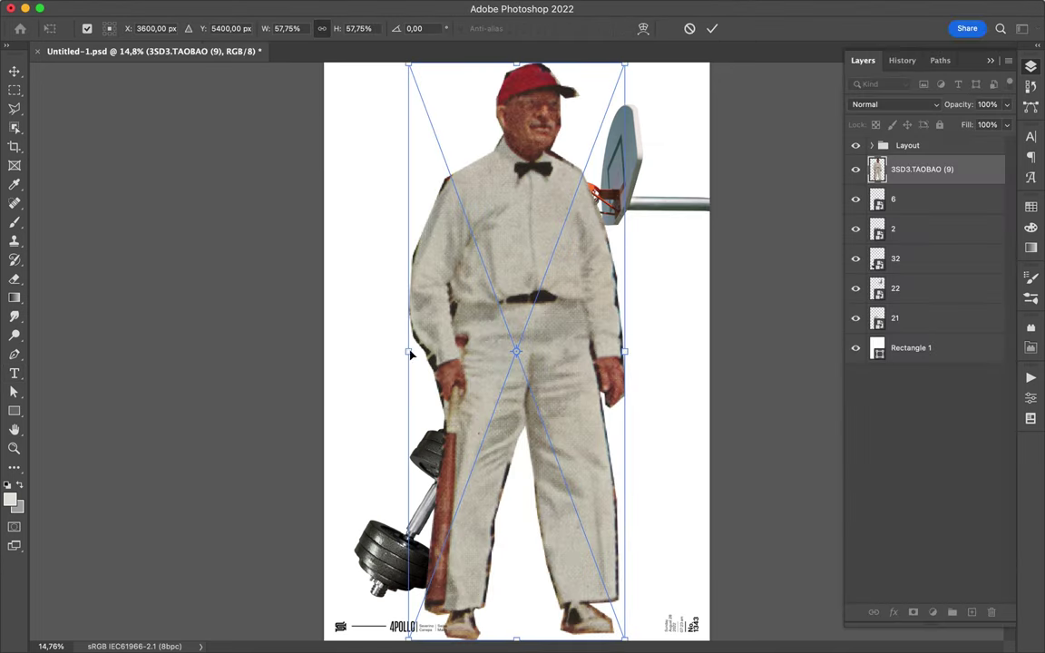
Shrink the man image to about 20% and delete the Lorem Ipsum text layer.
drag(481, 346, 551, 350)
key(Return)
key(t)
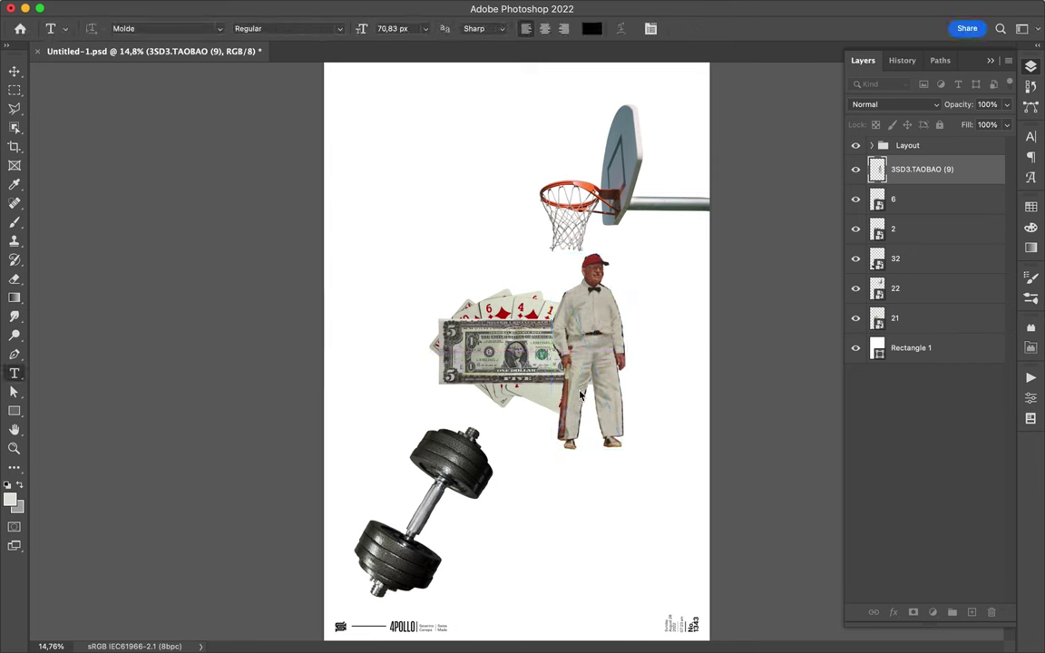
drag(910, 170, 991, 612)
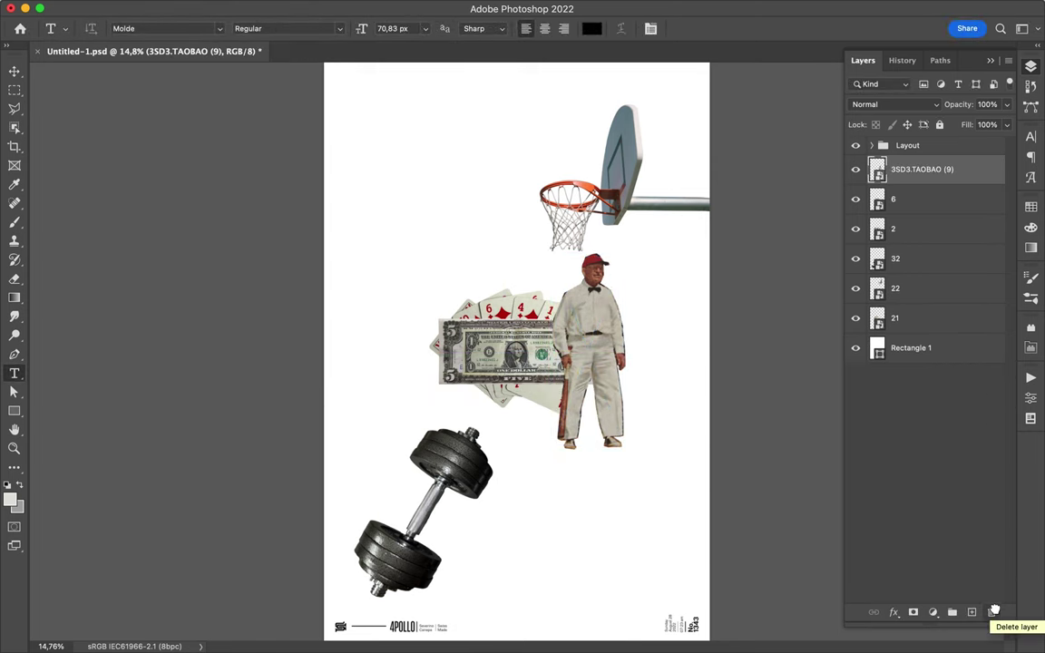
key(ctrl+z)
click(14, 73)
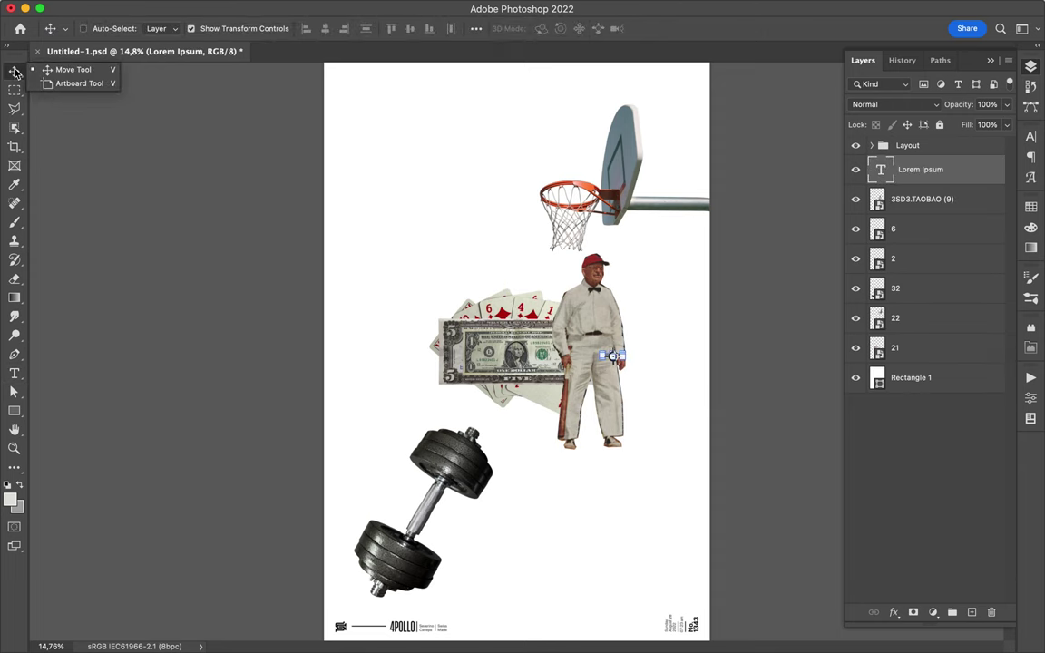
key(ctrl+shift+z)
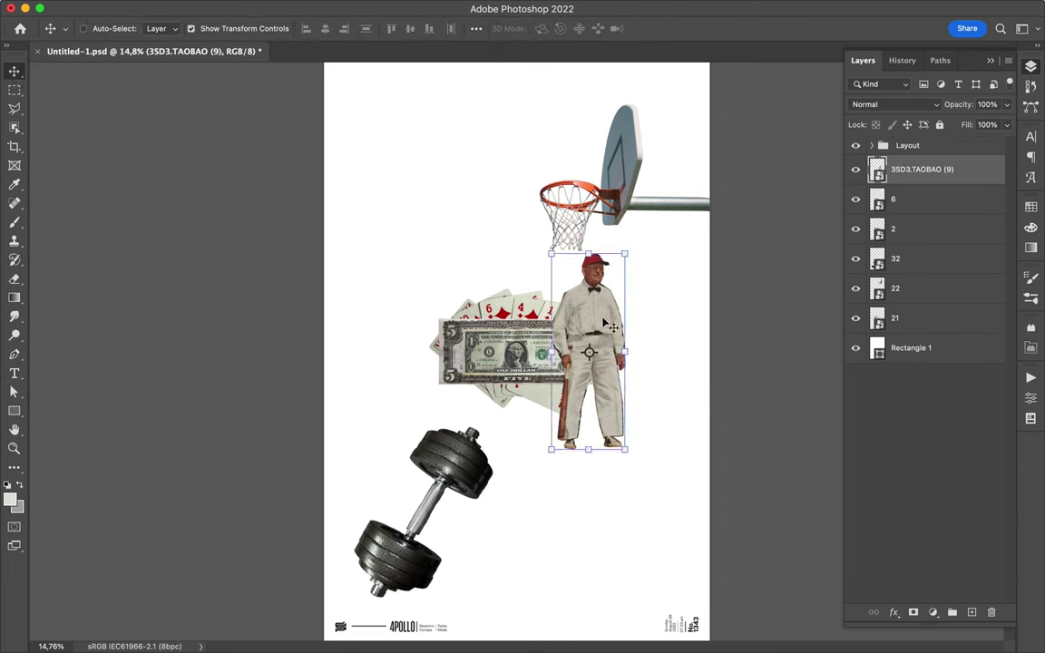
Move the man left of the cards, raise the card fan, and shift the dumbbell and $1 bill up-right.
drag(606, 323, 414, 364)
ctrl+click(467, 462)
drag(468, 462, 486, 460)
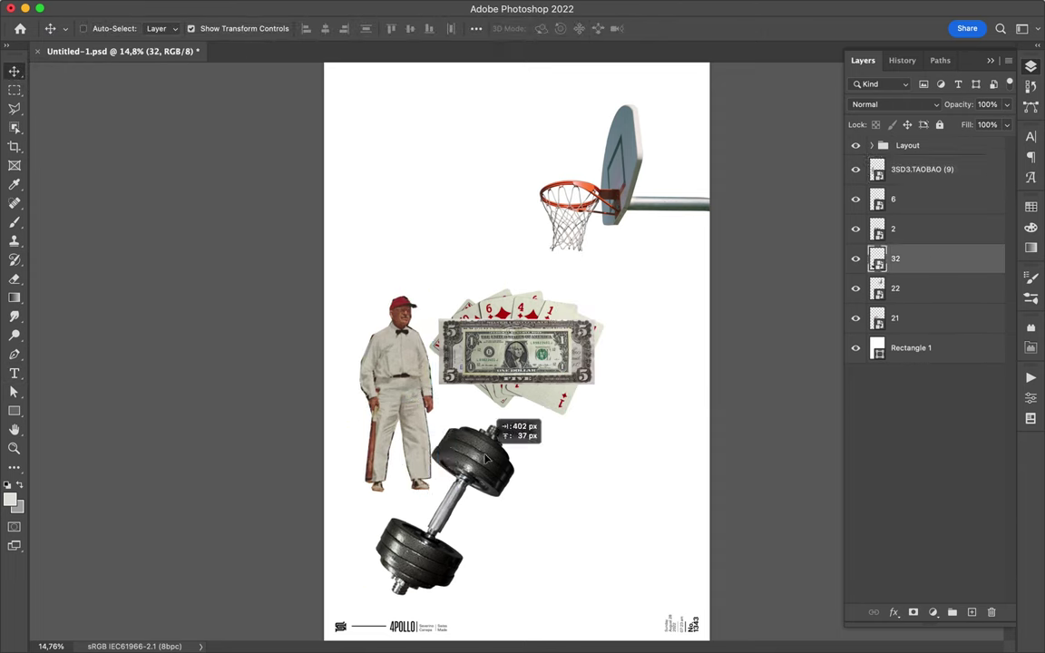
drag(539, 312, 536, 293)
ctrl+click(471, 487)
mouse_move(472, 487)
mouse_down()
mouse_move(513, 391)
mouse_move(596, 299)
mouse_up()
ctrl+click(542, 368)
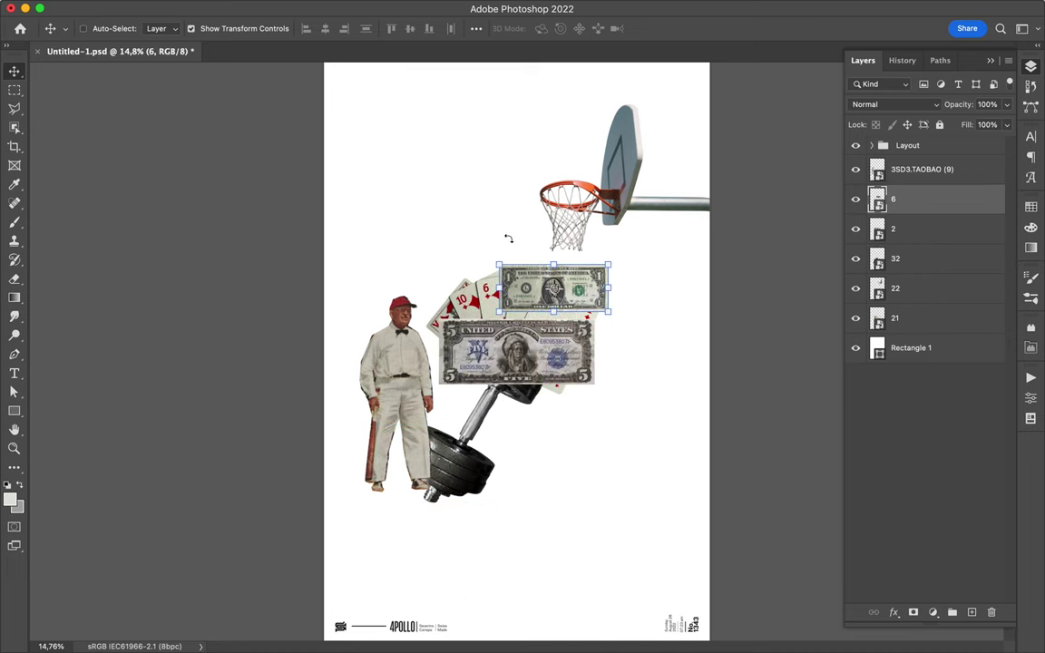
Rotate the $1 bill about -128°, set it on the man's hat, and place layer 6 above Rectangle 1.
drag(508, 238, 544, 352)
key(Return)
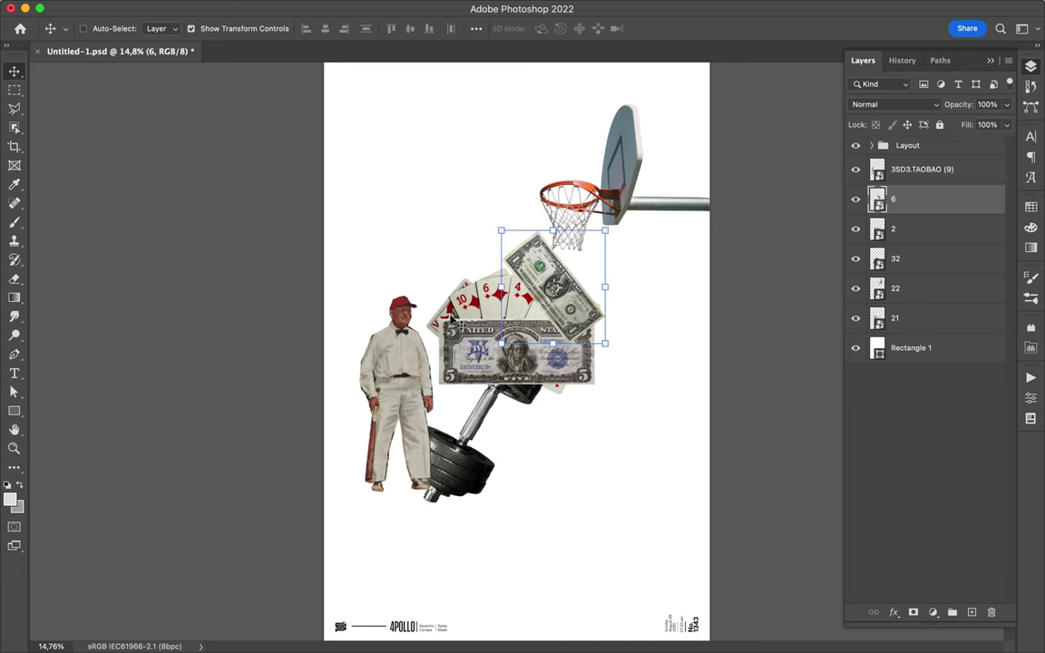
drag(580, 306, 459, 317)
drag(387, 245, 371, 249)
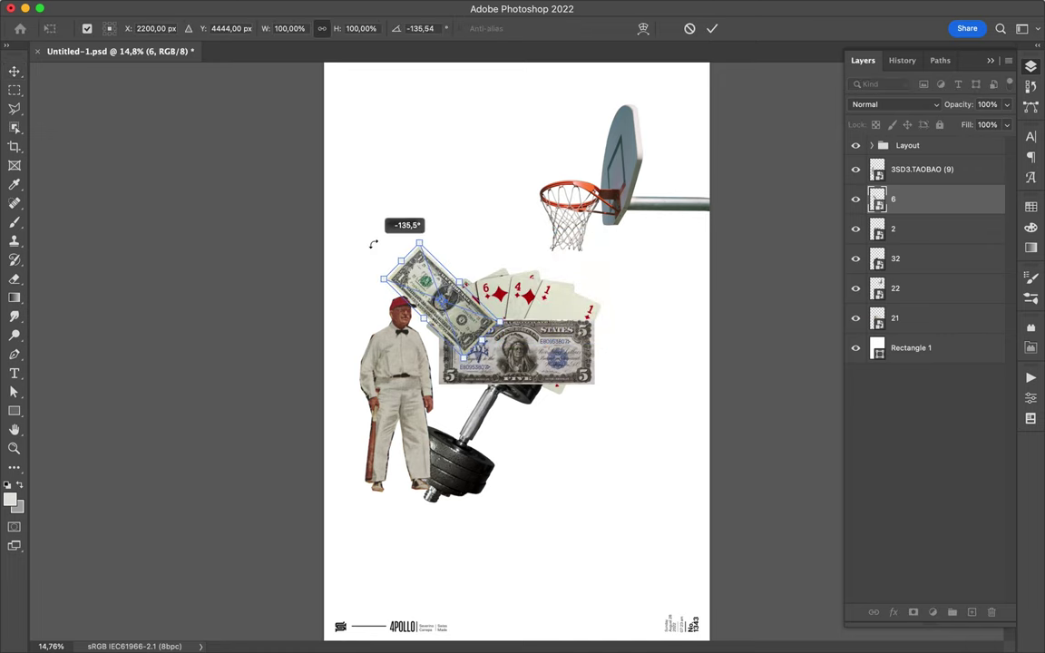
key(Return)
drag(940, 201, 943, 336)
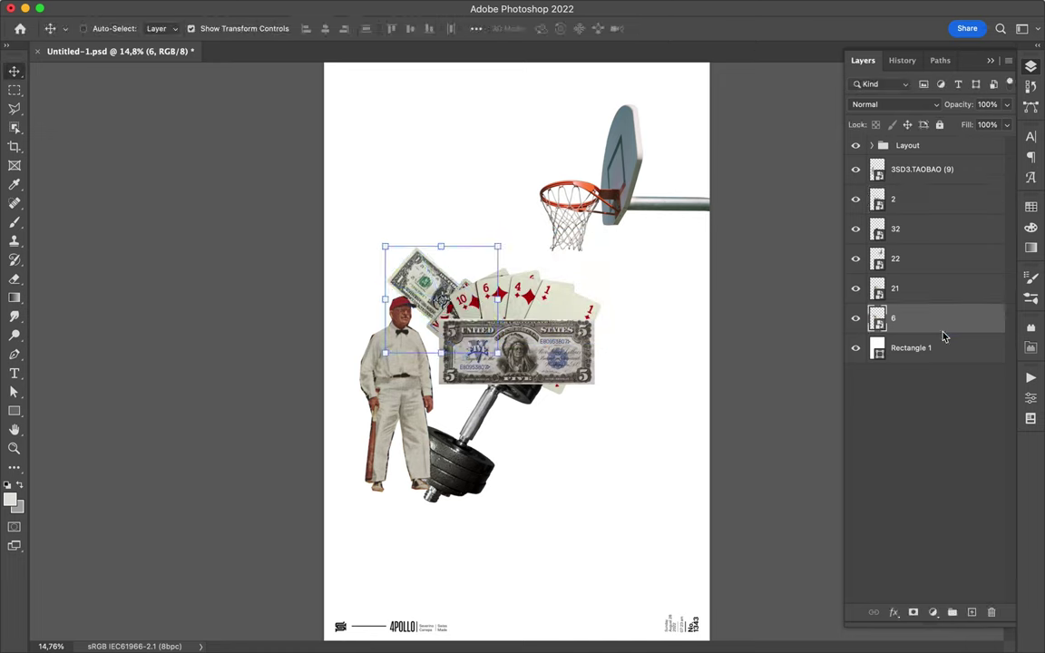
Duplicate the $1 bill as 6 copy and rotate the copy slightly.
scroll(433, 289, up, 3)
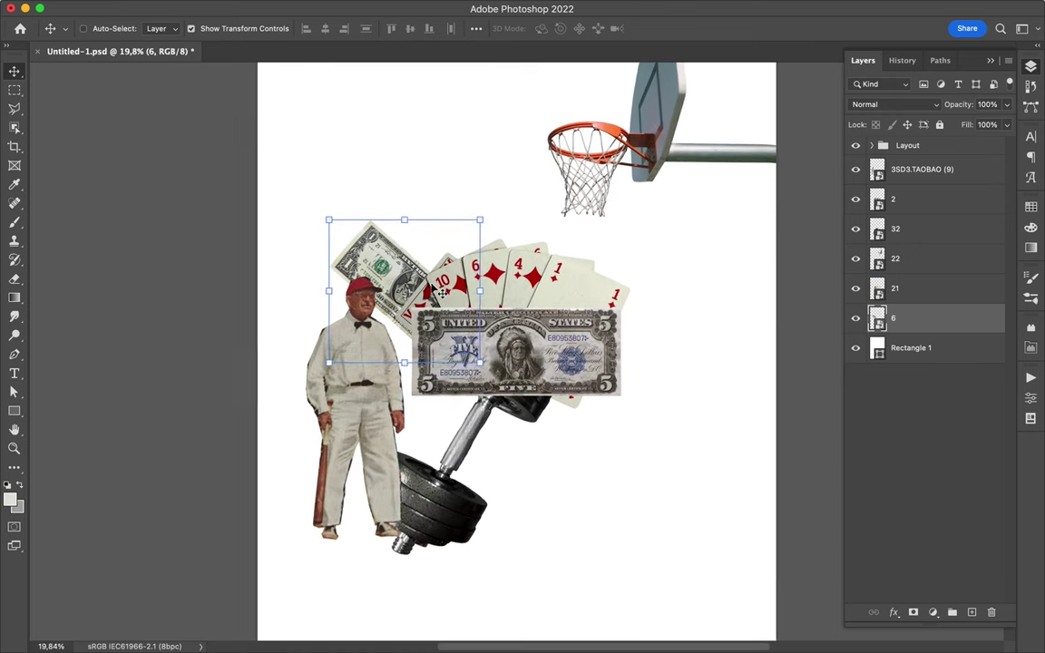
key(super+j)
key(super+t)
mouse_move(363, 191)
mouse_down()
mouse_move(343, 183)
mouse_move(368, 180)
mouse_up()
key(Return)
Duplicate both $1 bills up-right and enlarge the copies to about 104%.
shift+super+click(347, 266)
alt+drag(348, 266, 388, 227)
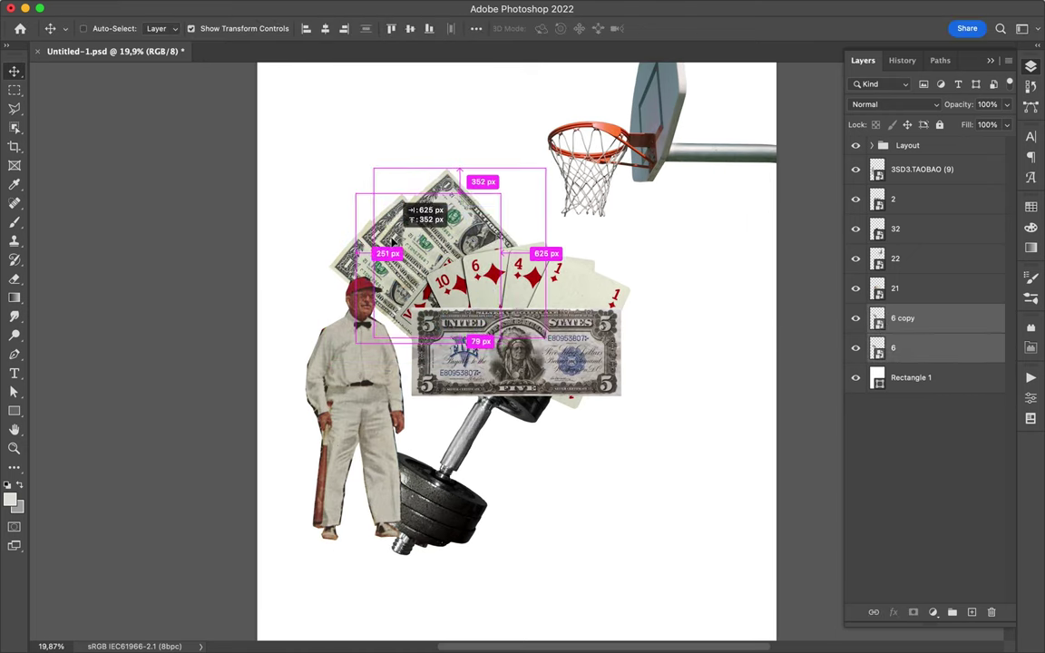
key(super+t)
mouse_move(389, 139)
mouse_down()
mouse_move(348, 131)
mouse_move(378, 119)
mouse_up()
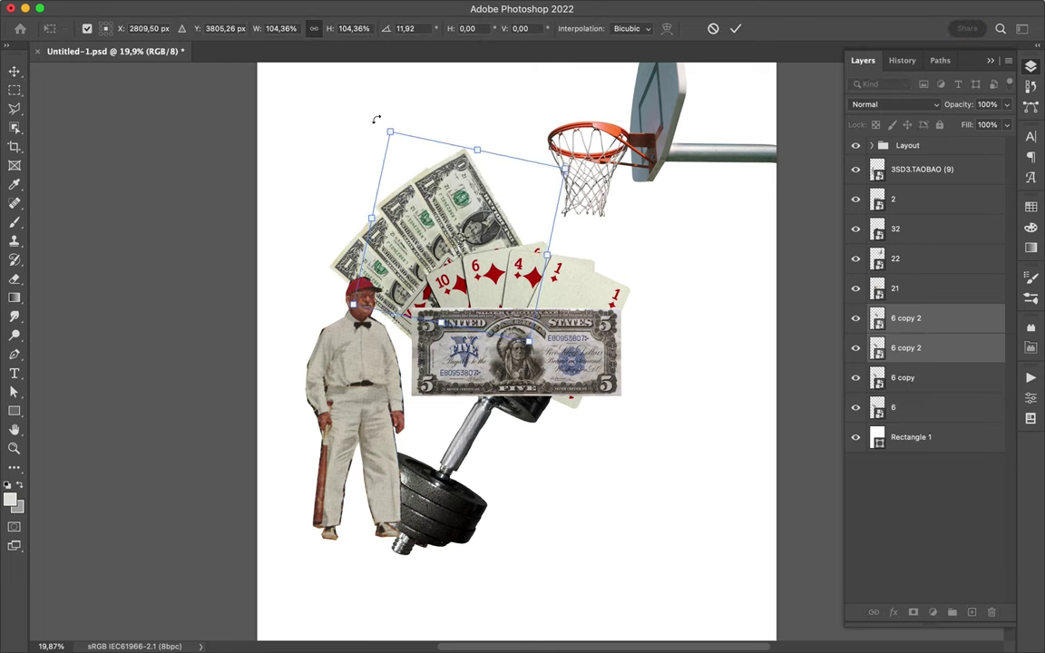
Duplicate all four bills and rotate the new set to widen the fan.
shift+click(909, 409)
drag(559, 191, 555, 186)
key(ctrl+t)
drag(434, 98, 555, 89)
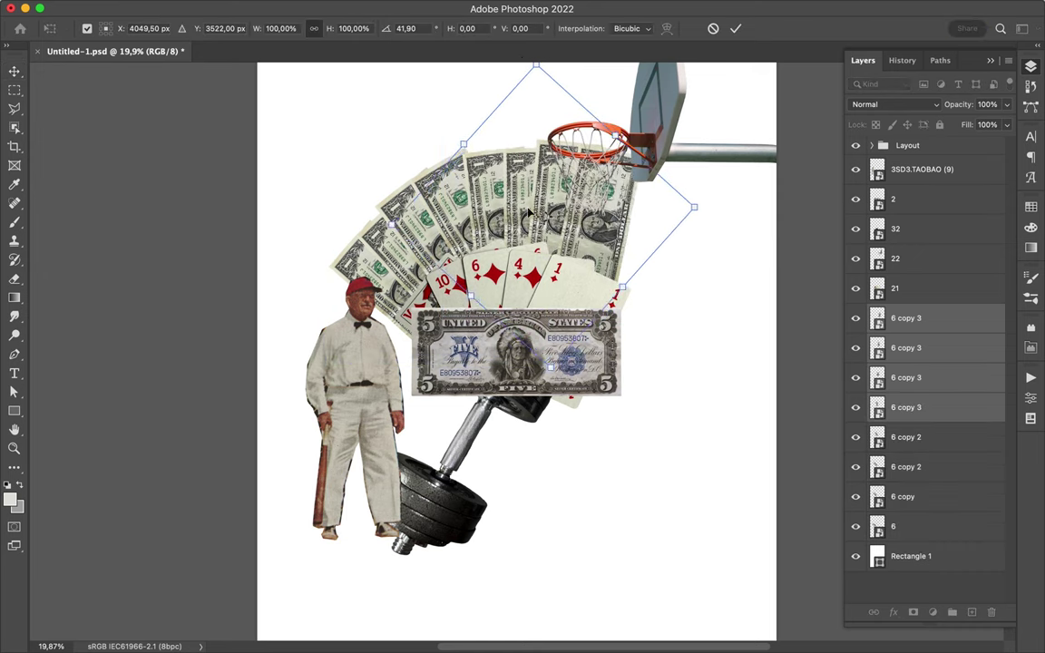
key(Return)
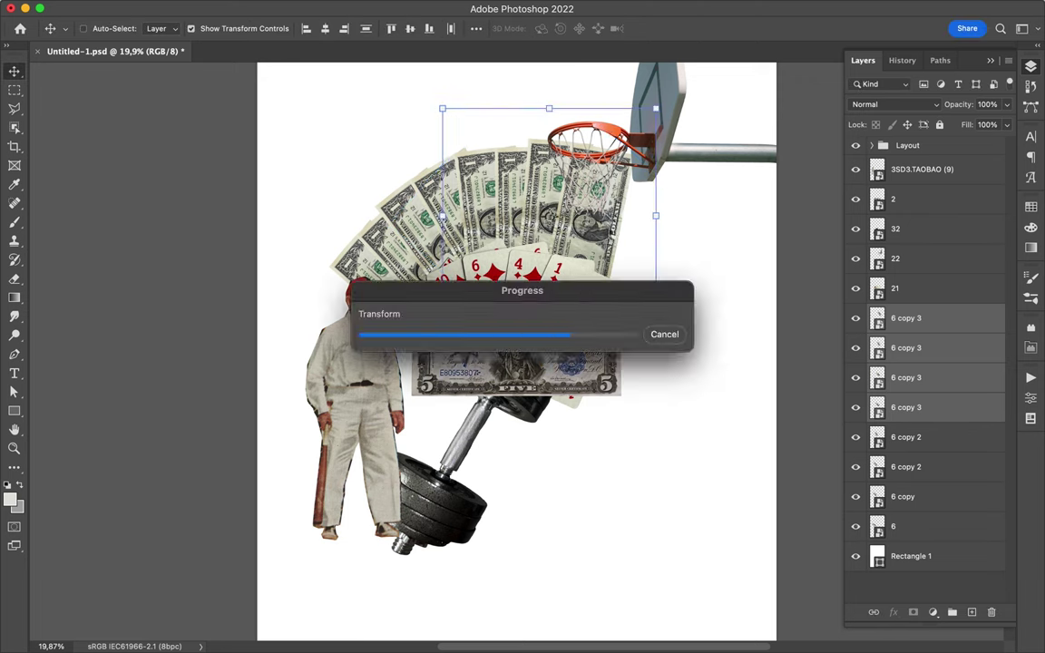
Add two more rotated single-bill copies, including 6 copy 4, to extend the fan.
ctrl+click(617, 248)
mouse_move(617, 248)
mouse_down()
mouse_move(629, 263)
mouse_move(598, 138)
mouse_up()
key(ctrl+t)
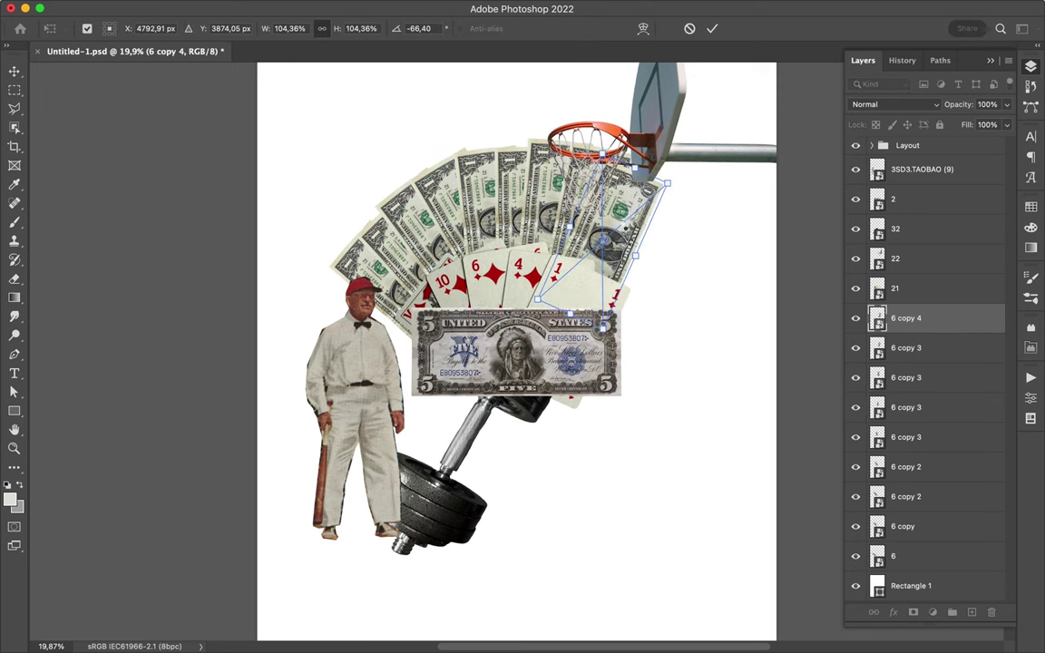
key(Return)
drag(633, 237, 651, 251)
key(ctrl+t)
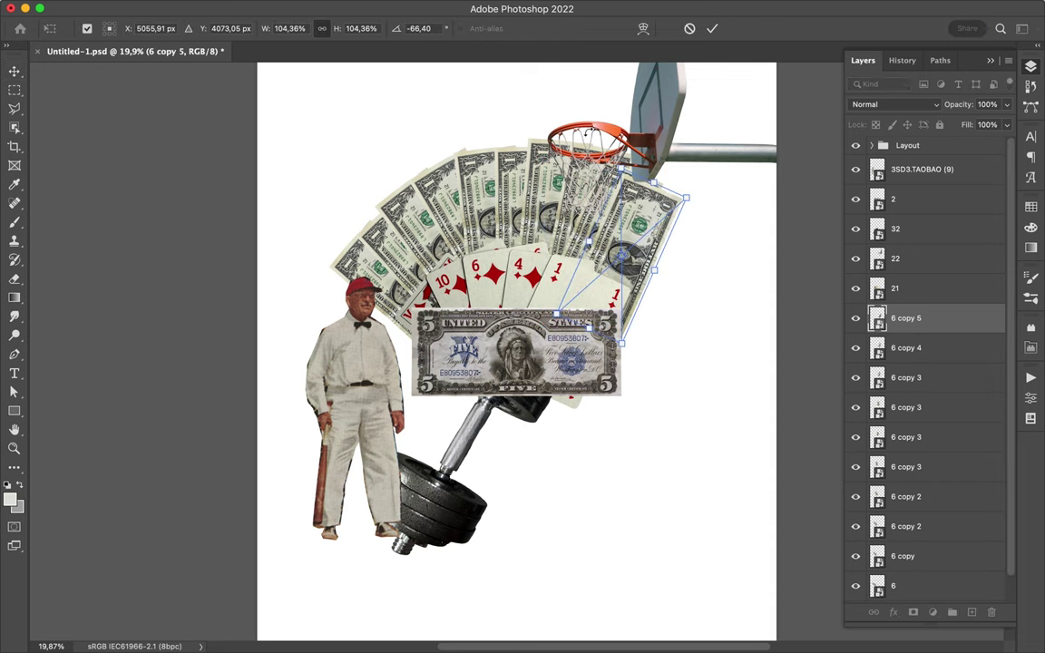
drag(689, 308, 713, 216)
key(Return)
Move the $5 bill lower and to the bottom of the stack, and delete the dumbbell.
drag(564, 371, 581, 385)
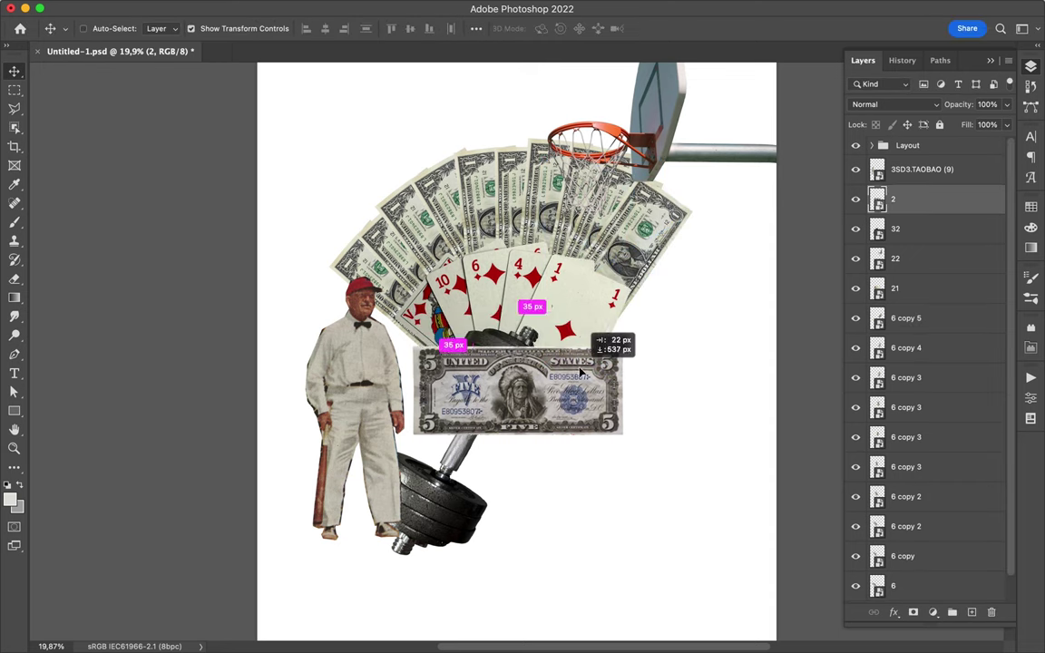
drag(929, 622, 916, 573)
mouse_move(530, 371)
mouse_down()
mouse_move(626, 426)
mouse_move(614, 441)
mouse_up()
key(Delete)
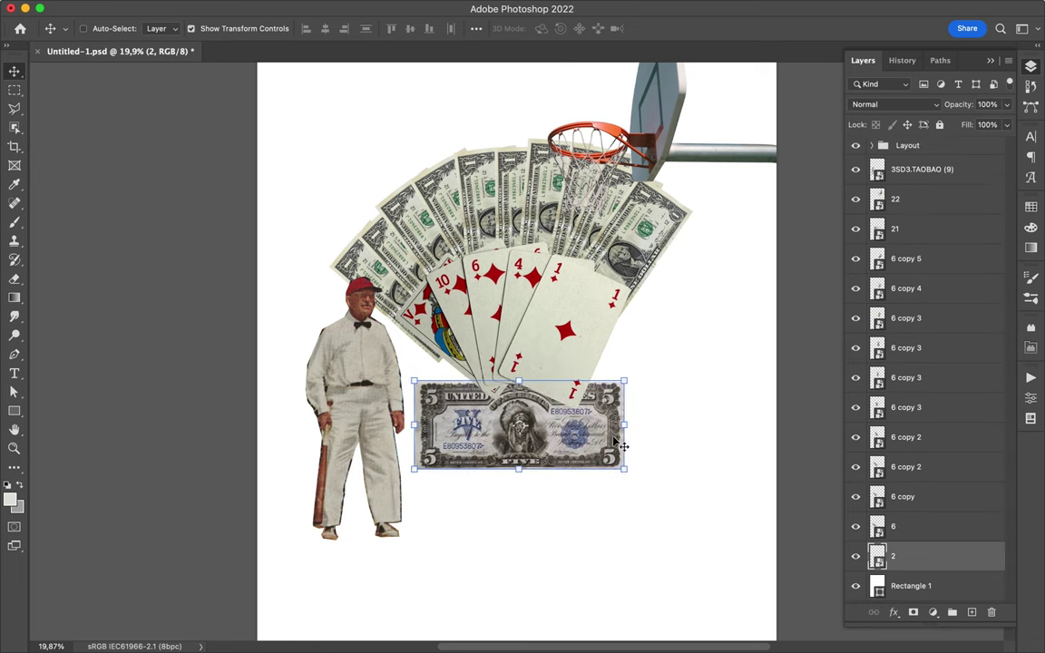
click(322, 352)
Drop Baseball 2.png from the Collages folder into the poster, shrunk and right of the cards.
click(408, 625)
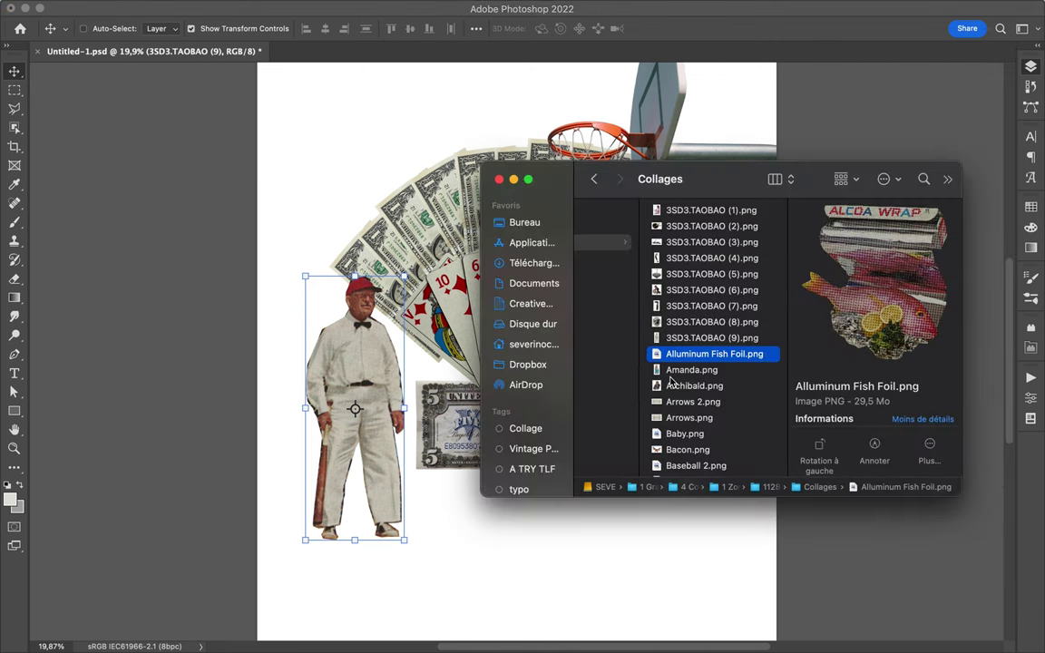
key(Down)
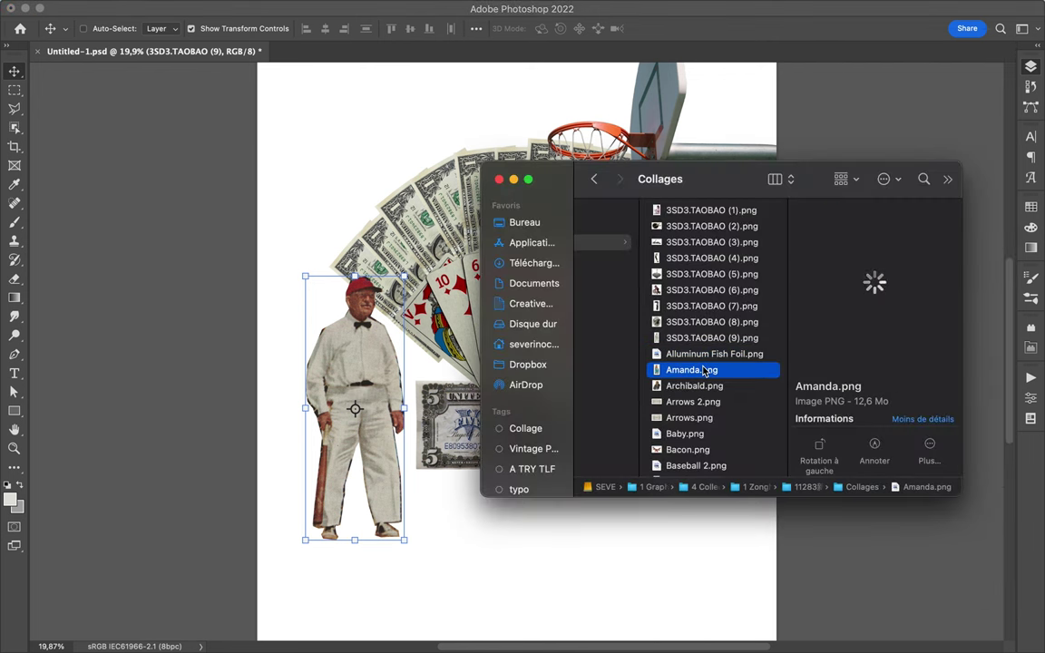
key(Down)
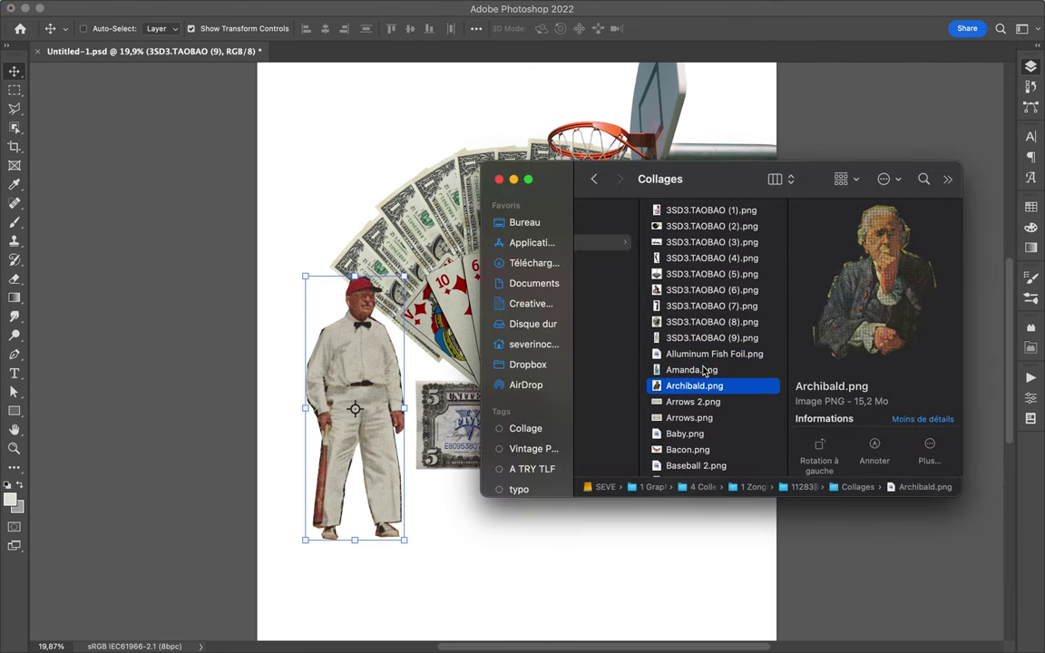
key(Down)
key(Down)
key(Down)
key(Down)
key(Down)
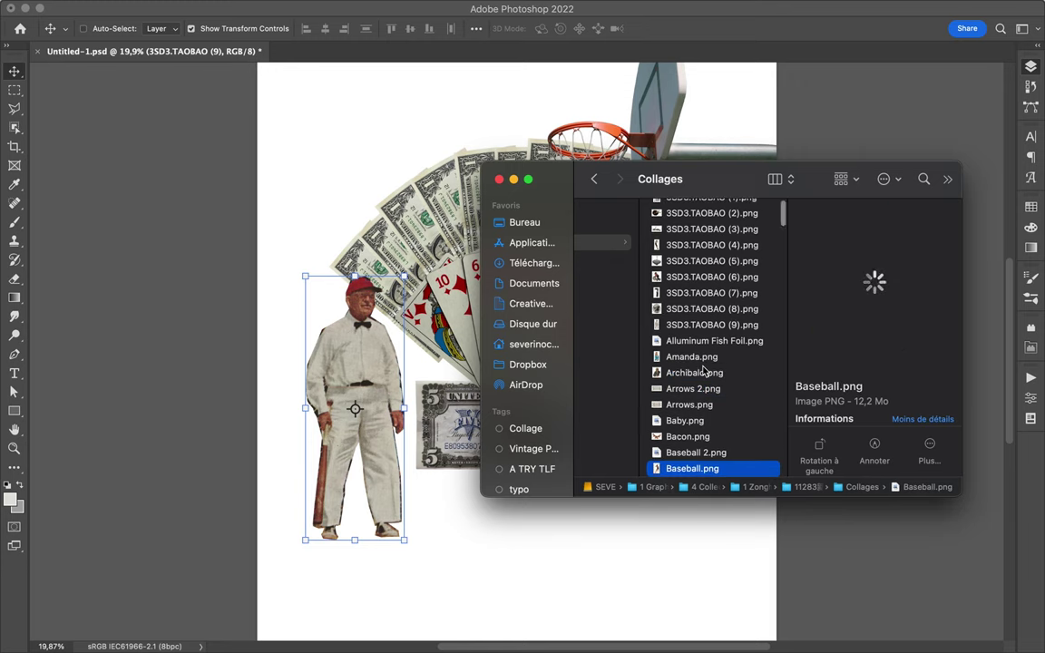
click(723, 451)
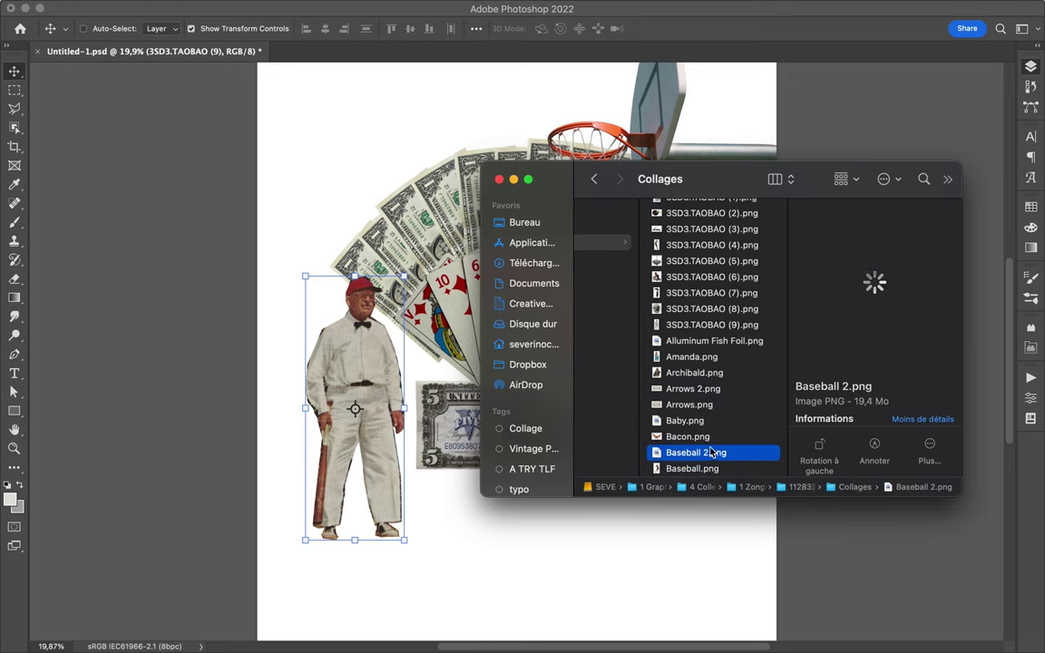
drag(712, 452, 591, 540)
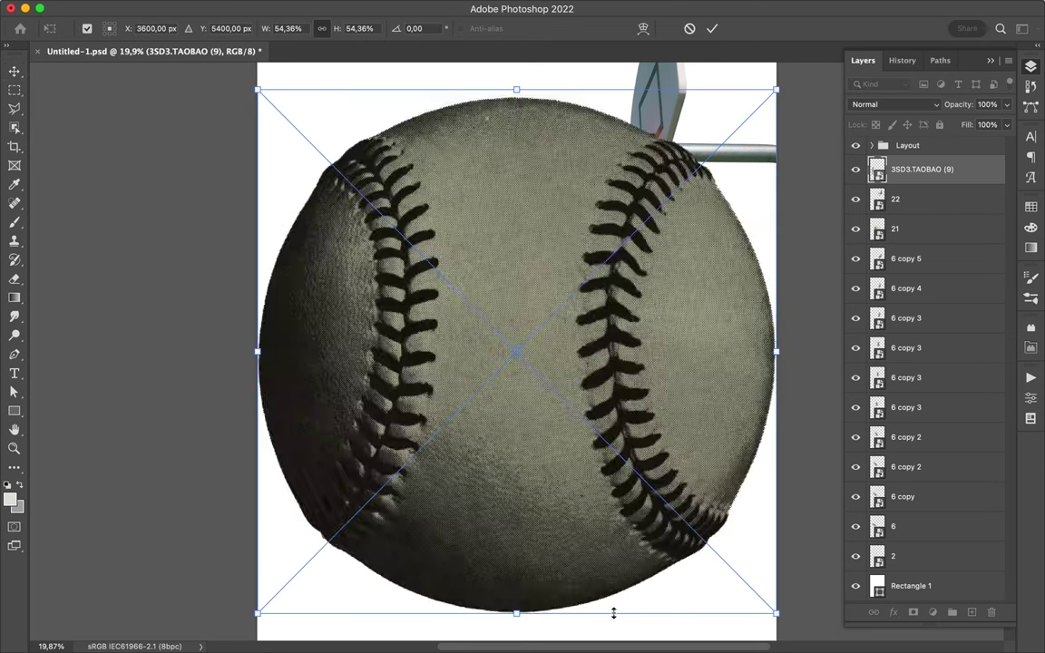
drag(258, 370, 667, 371)
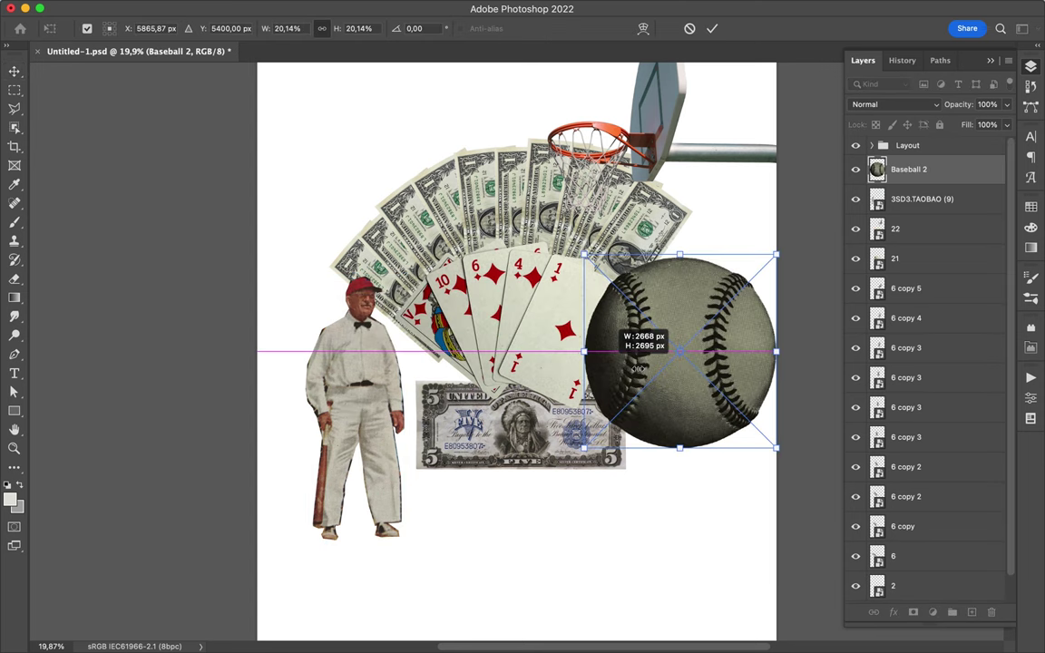
drag(730, 372, 683, 373)
key(Return)
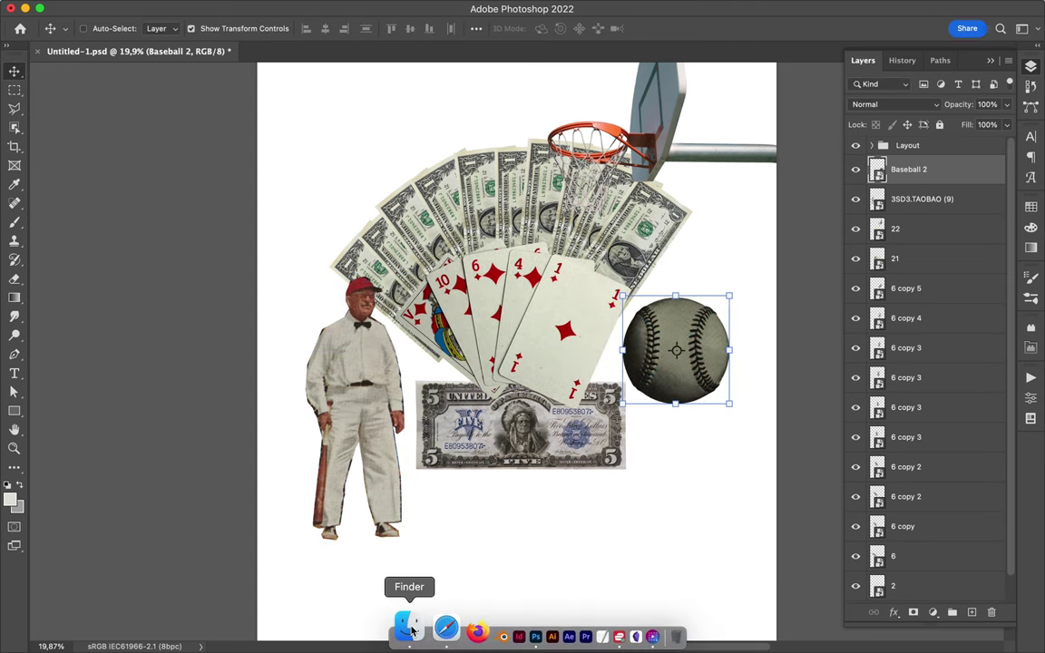
click(411, 632)
Preview Collages images from Baseball.png through Bike.png and the bird pictures.
click(742, 392)
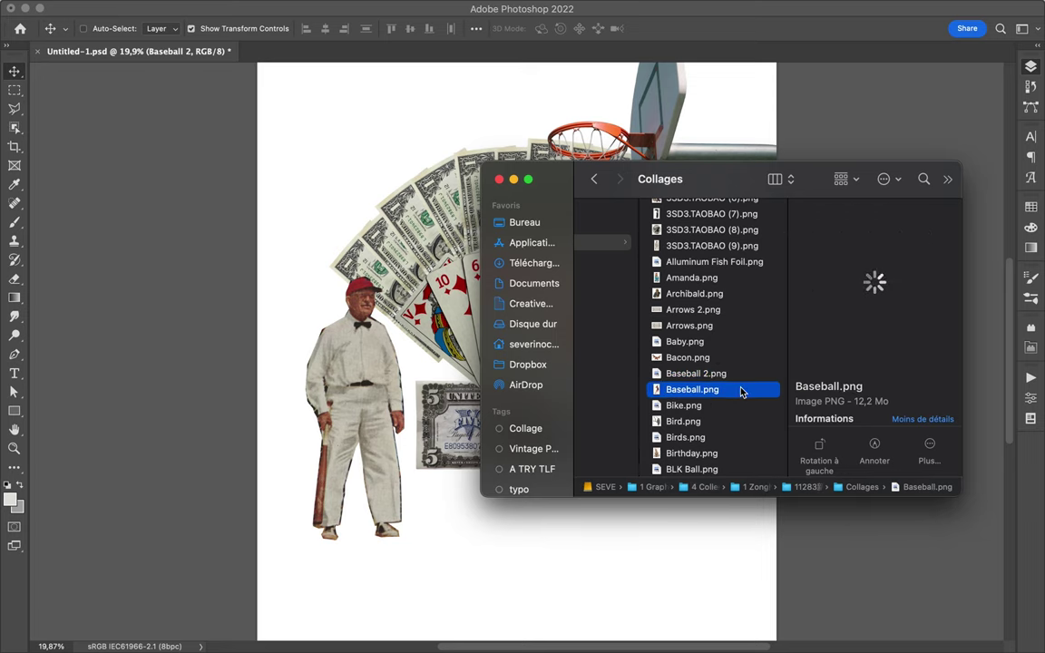
key(Down)
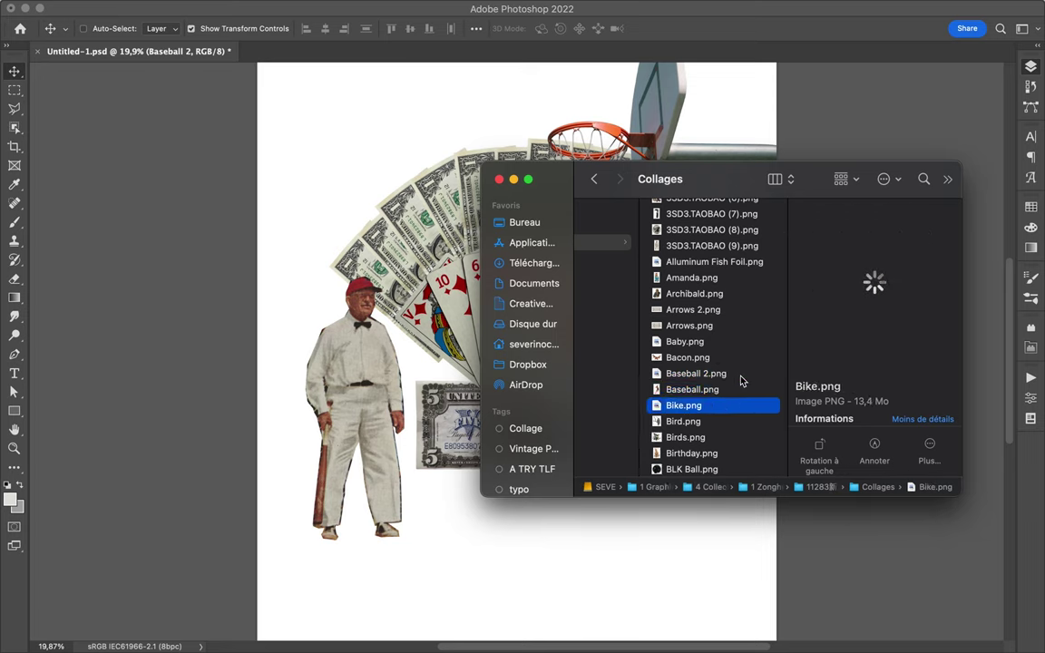
key(Down)
key(Down)
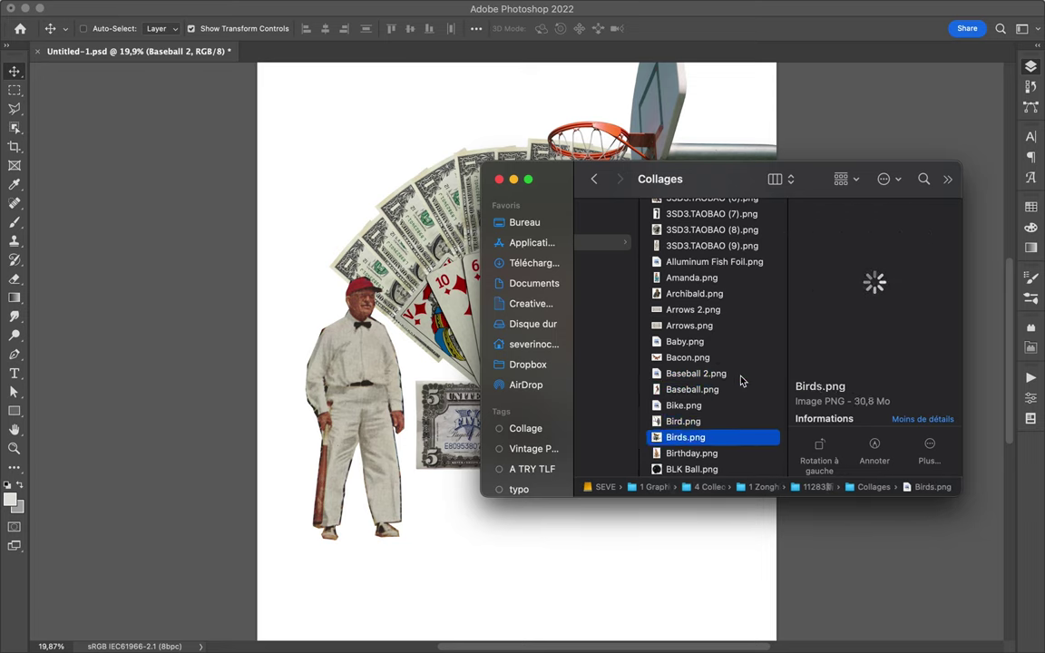
key(Down)
key(Down)
scroll(742, 390, down, 10)
scroll(740, 394, down, 15)
scroll(716, 374, down, 5)
Browse past the Television images to Sign Man.png and drag it in below the $5 bill.
click(733, 307)
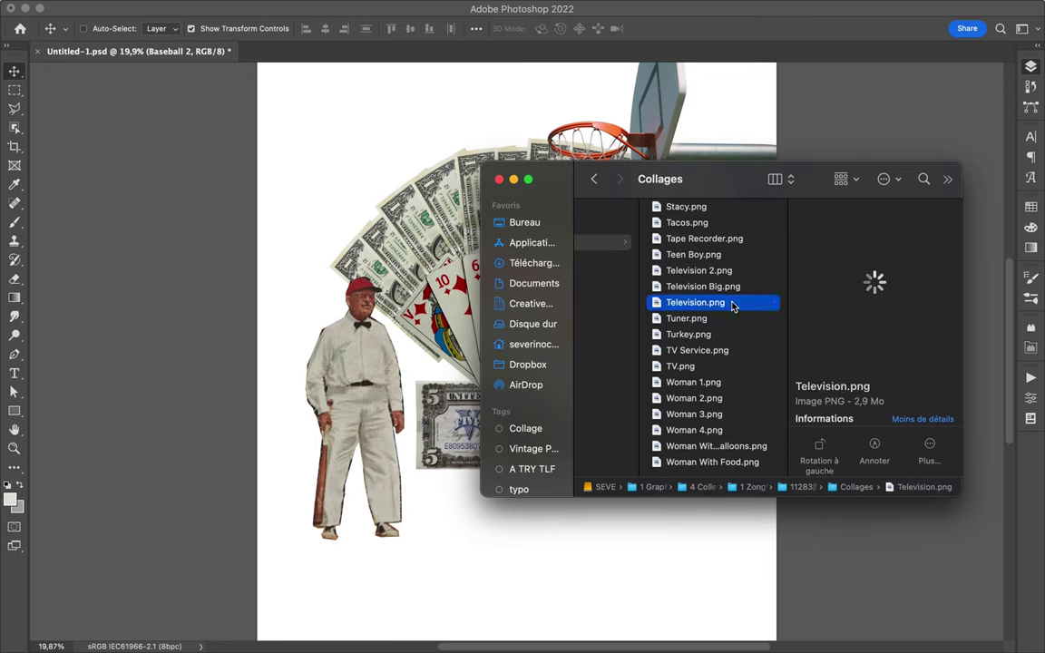
key(Down)
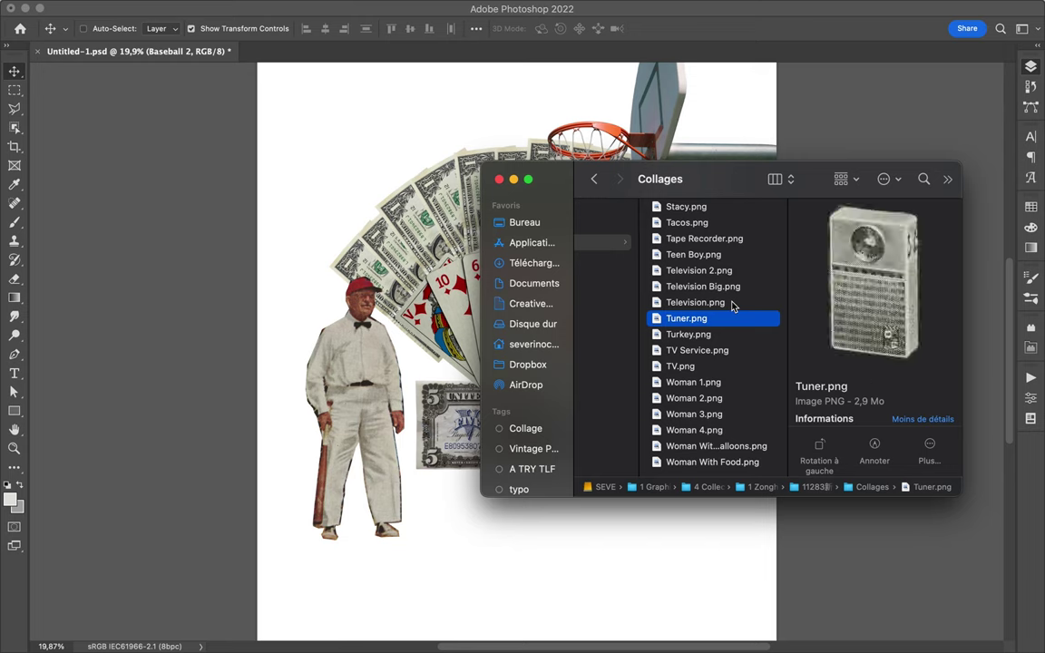
key(Up)
key(Up)
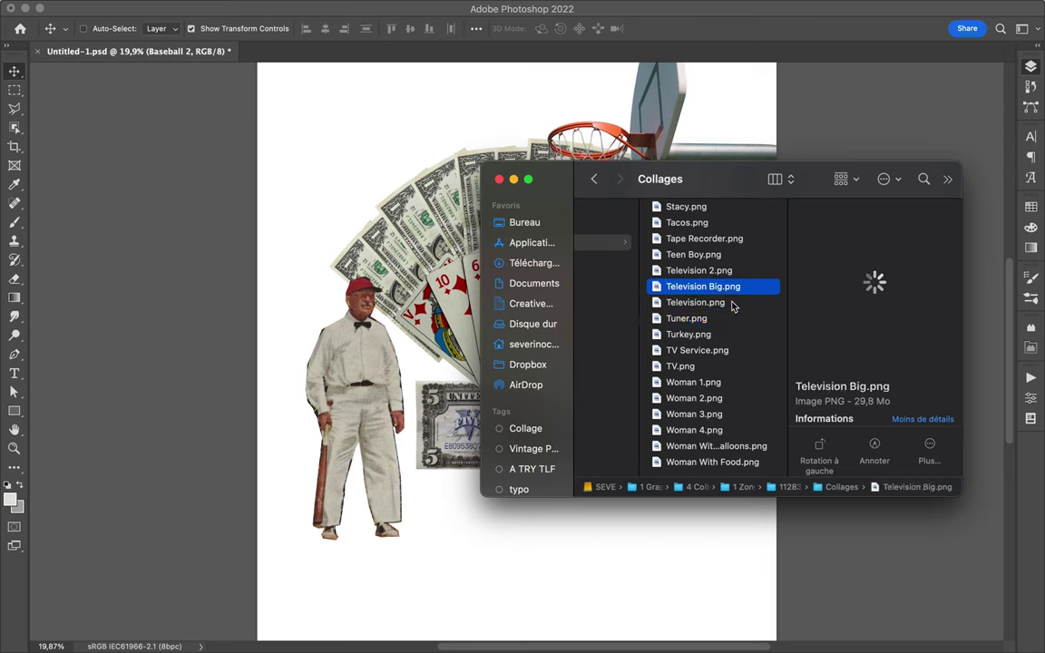
key(Up)
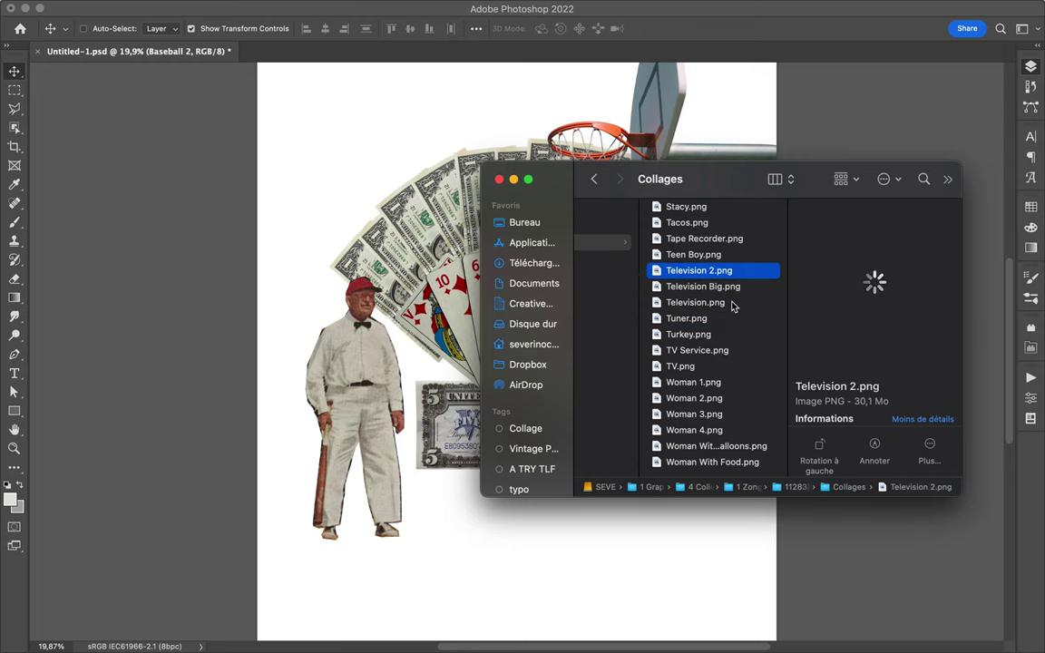
key(Up)
key(Up)
key(Up)
key(Up)
key(Up)
key(Up)
key(Up)
drag(694, 222, 553, 527)
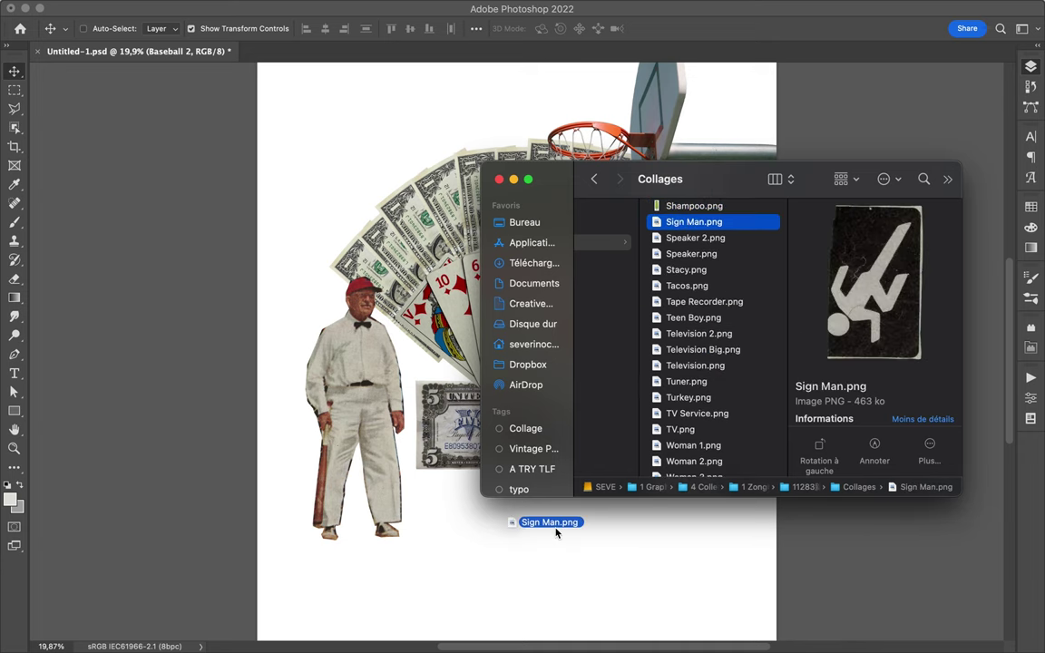
drag(667, 390, 635, 522)
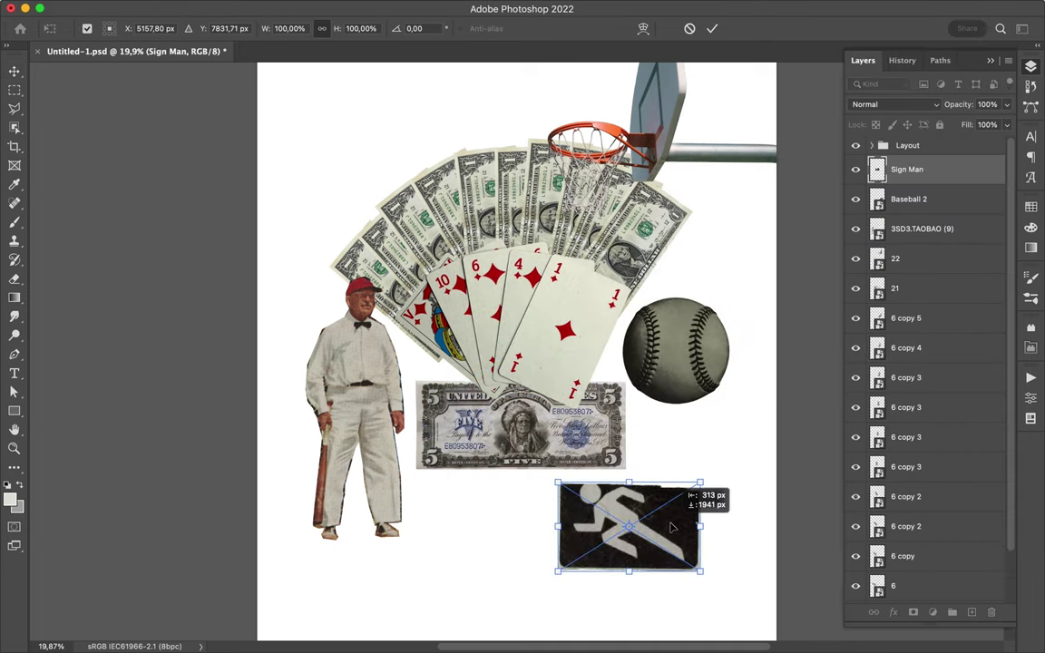
Commit the sign, then duplicate the basketball hoop, flip the copy horizontally and move it left.
scroll(635, 522, down, 3)
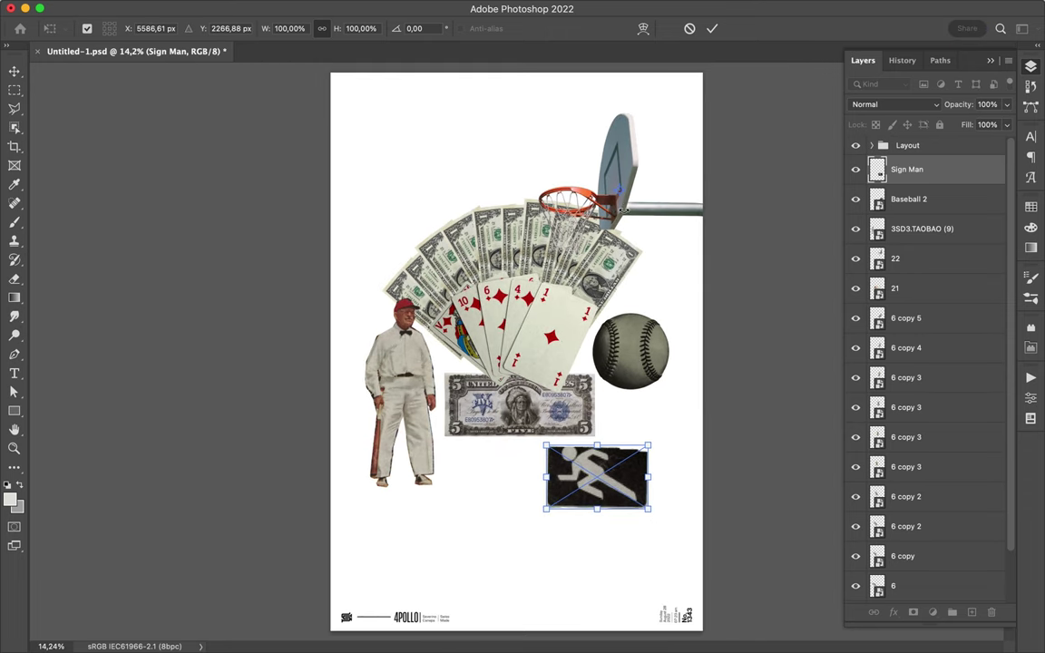
key(Return)
click(907, 258)
key(ctrl+j)
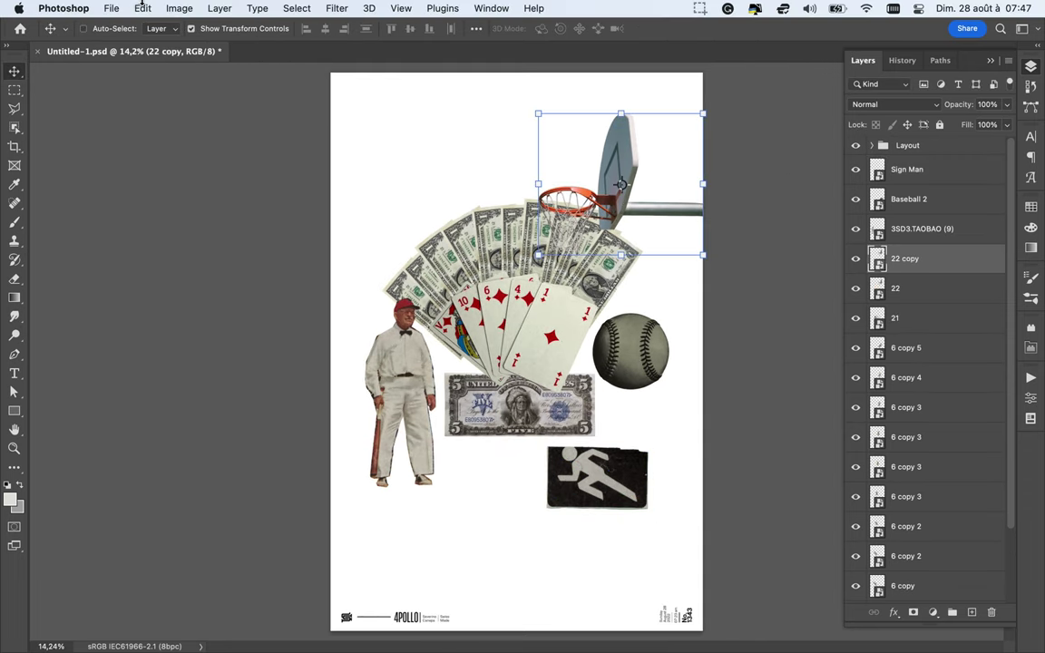
click(142, 8)
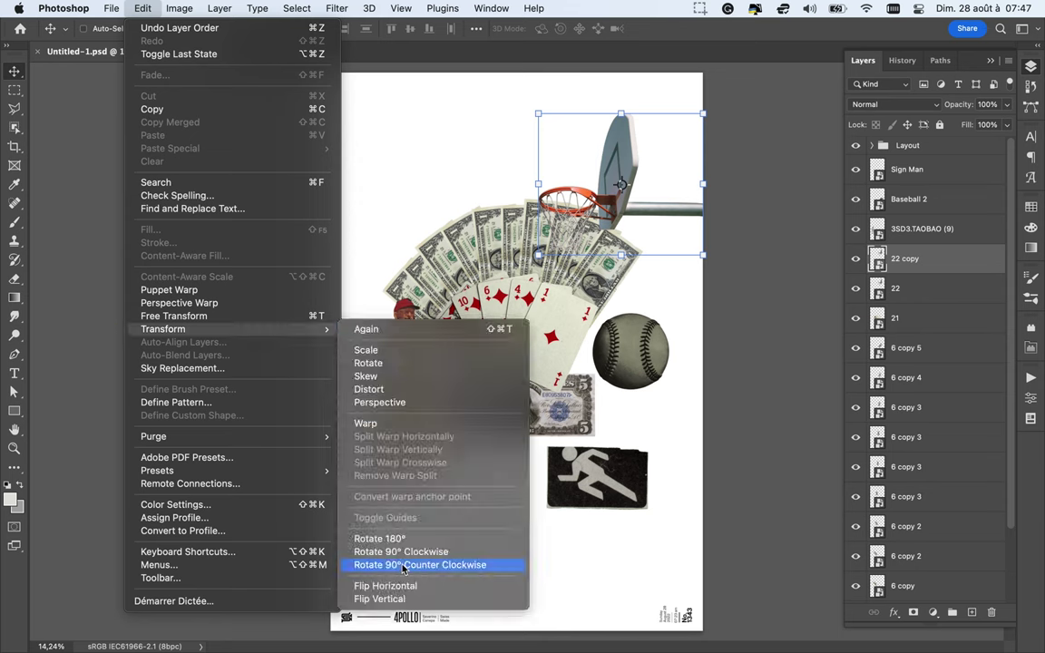
click(385, 585)
drag(571, 154, 414, 167)
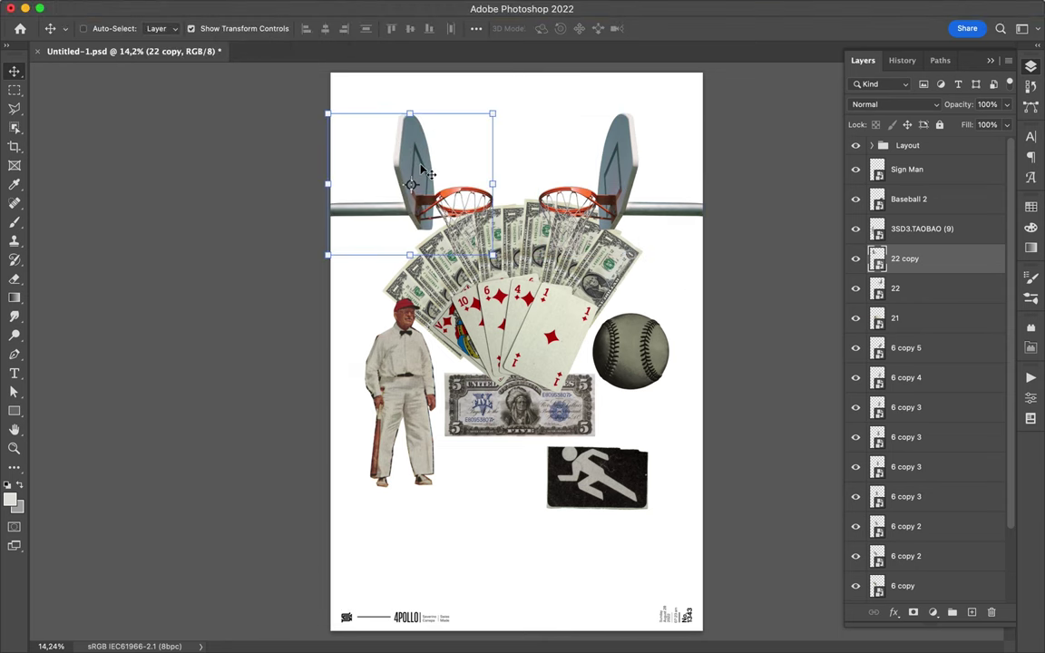
Move both hoop layers to the top of the stack and lower the collage layers beneath them.
shift+click(918, 286)
drag(915, 263, 907, 147)
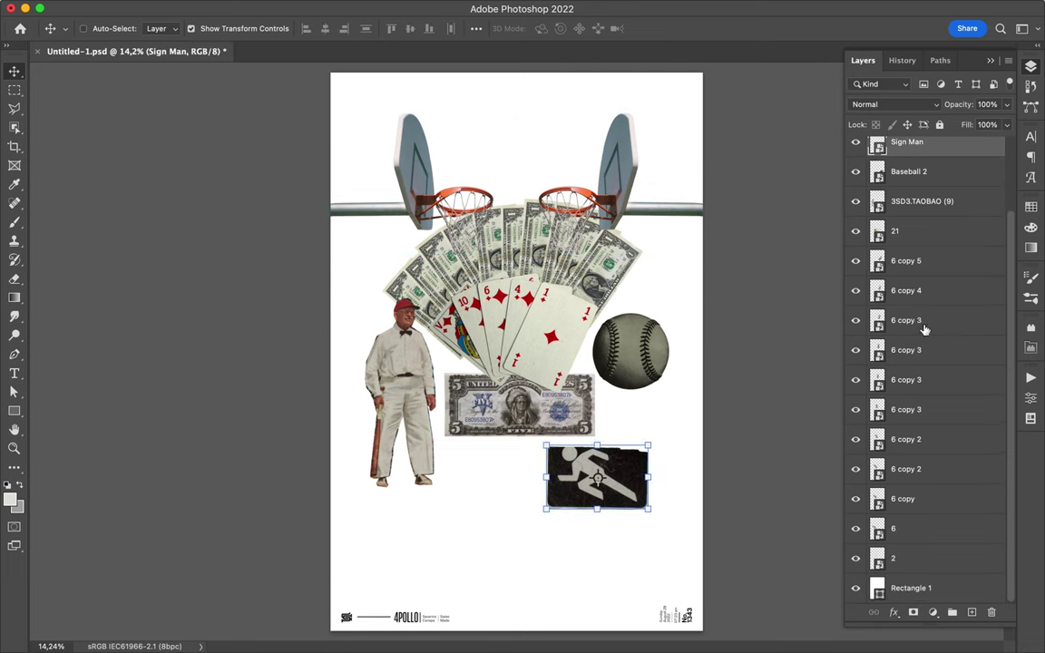
shift+click(923, 558)
drag(551, 277, 550, 358)
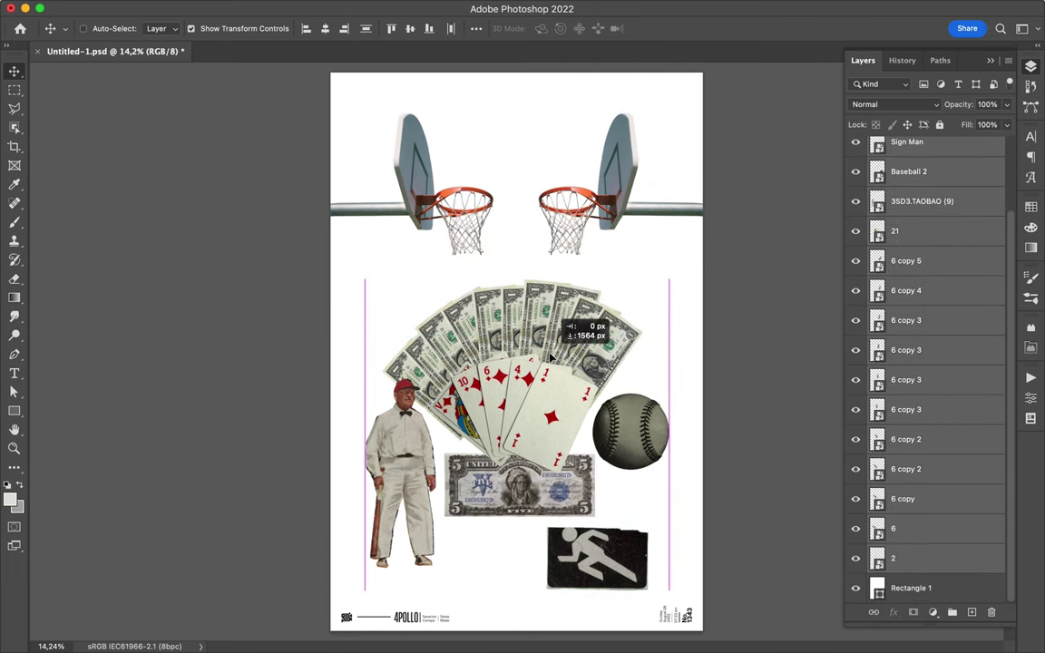
click(374, 404)
Delete the baseball player and baseball, then preview Collages images up to Scrambled.png.
shift+click(645, 413)
key(BackSpace)
click(357, 624)
scroll(707, 312, up, 3)
key(Up)
key(Up)
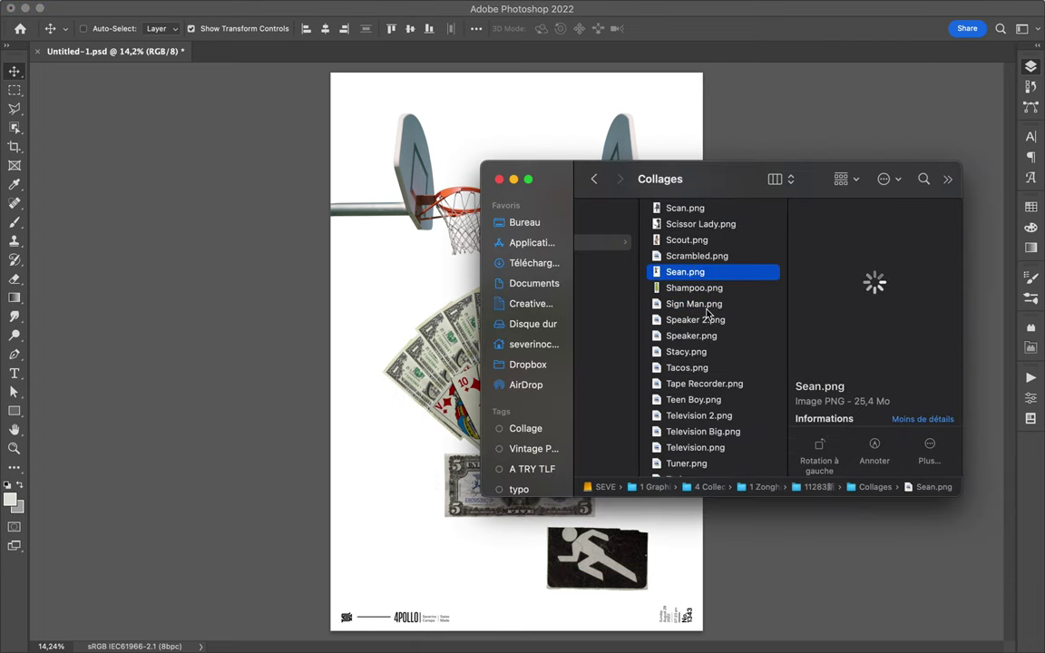
key(Up)
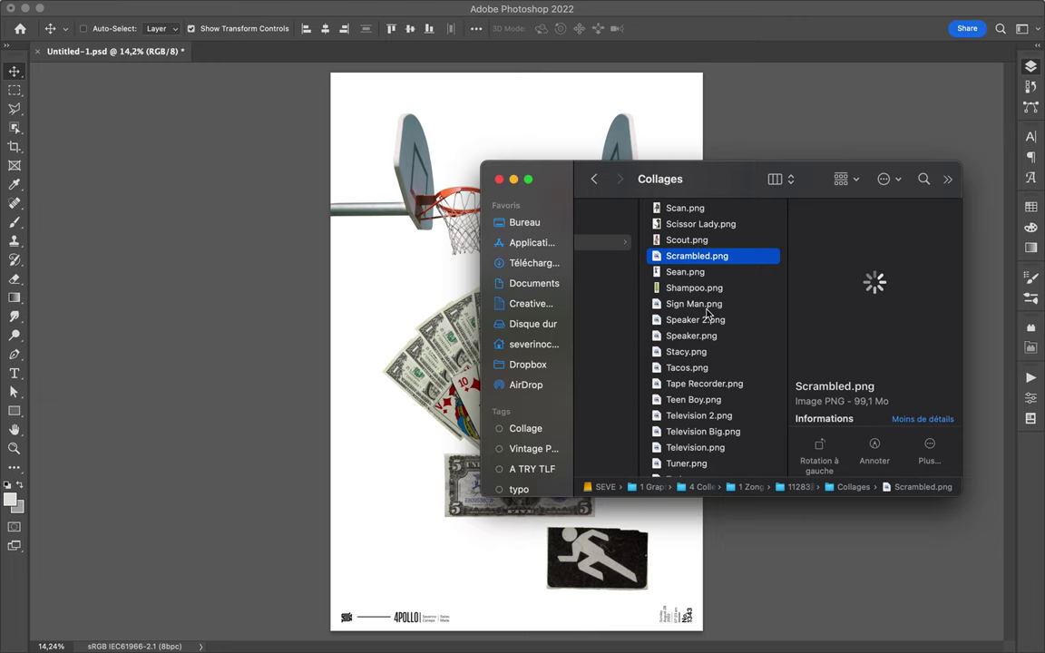
key(Up)
key(Down)
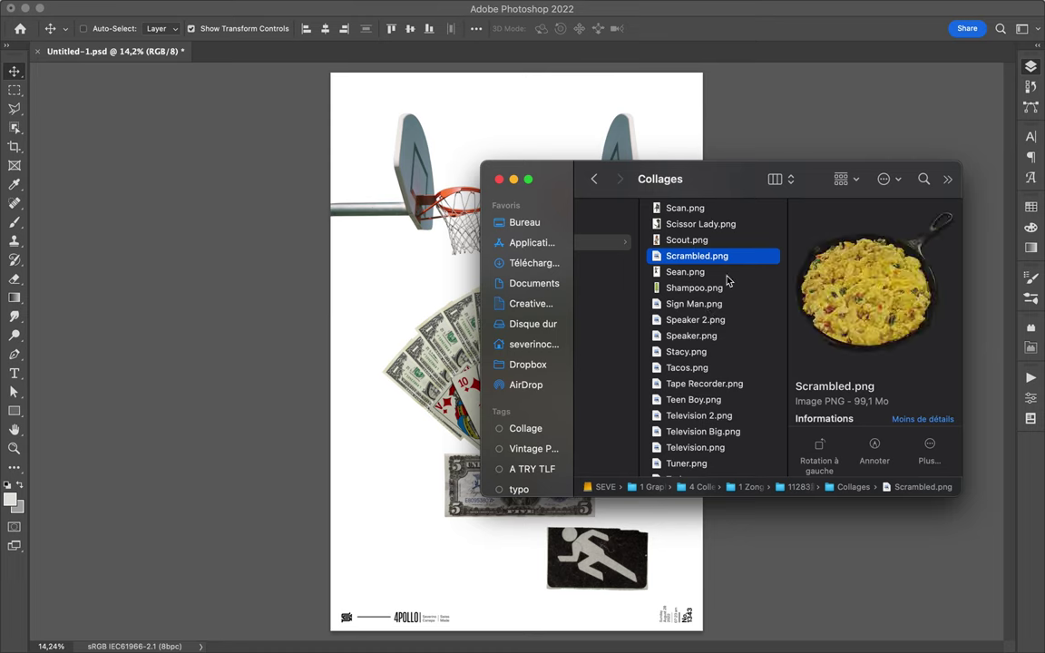
Preview Collages images from Scout.png up to Record Player.png, then return to Photoshop.
key(Up)
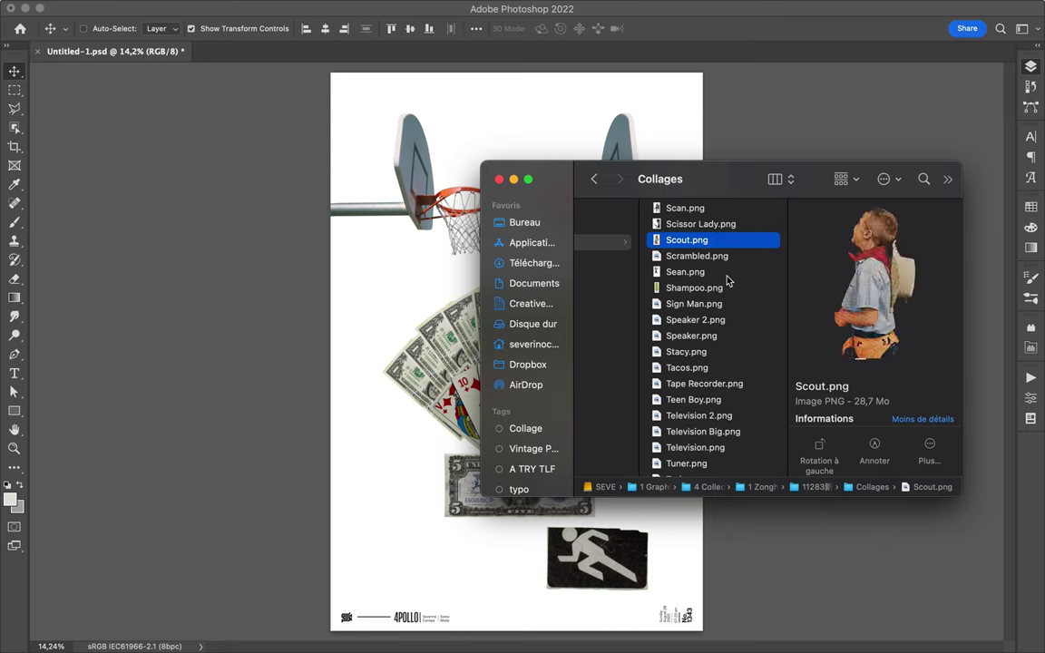
key(Up)
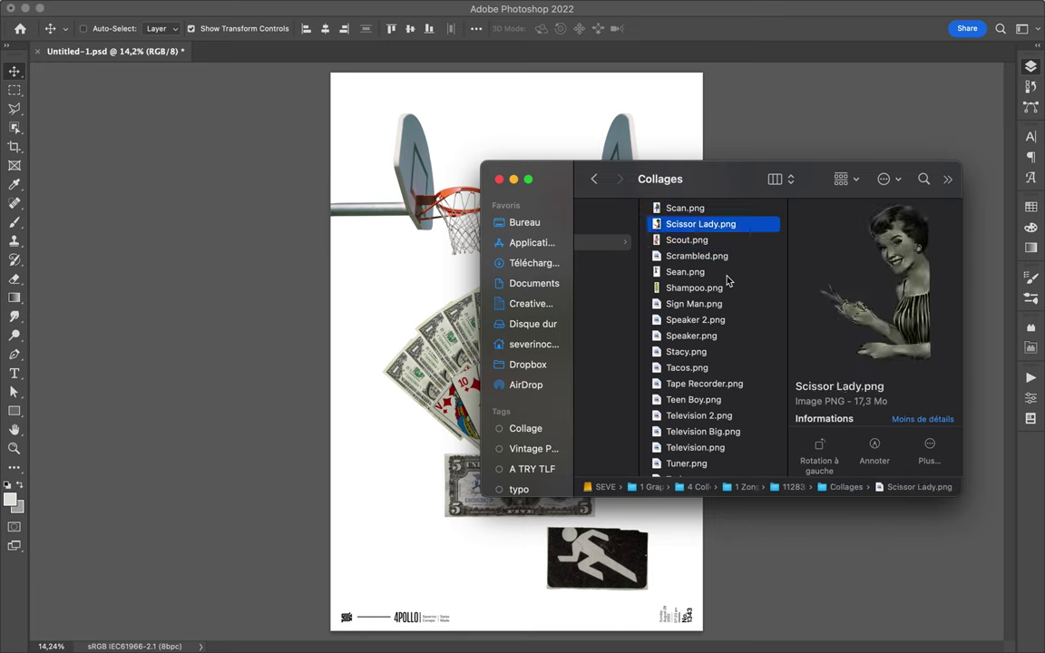
key(Up)
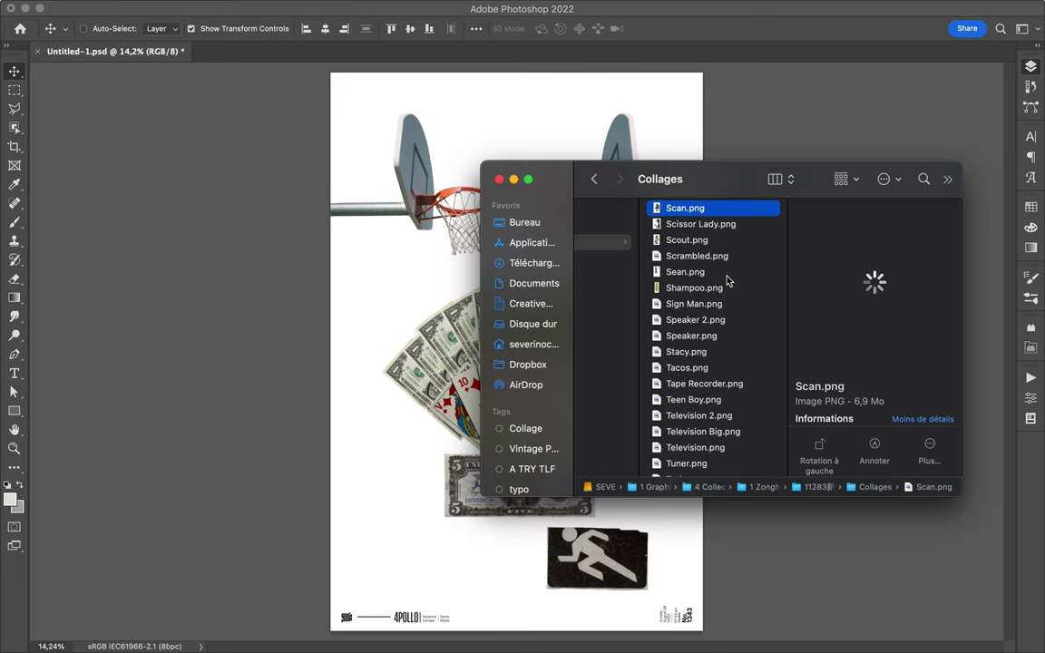
key(Up)
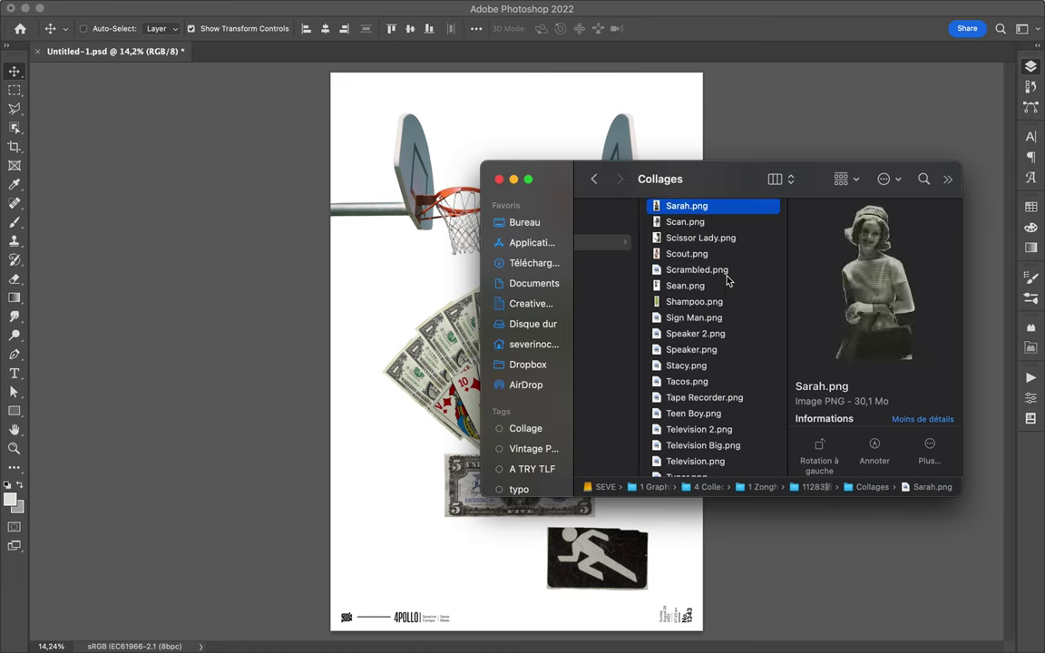
key(Up)
key(Up)
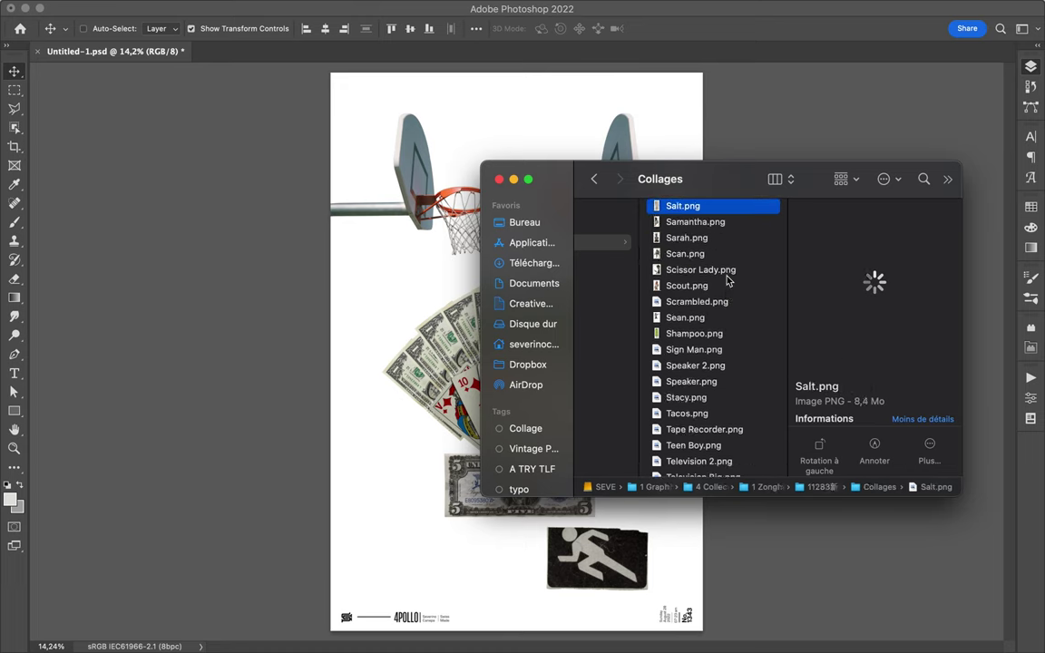
key(Up)
key(Up)
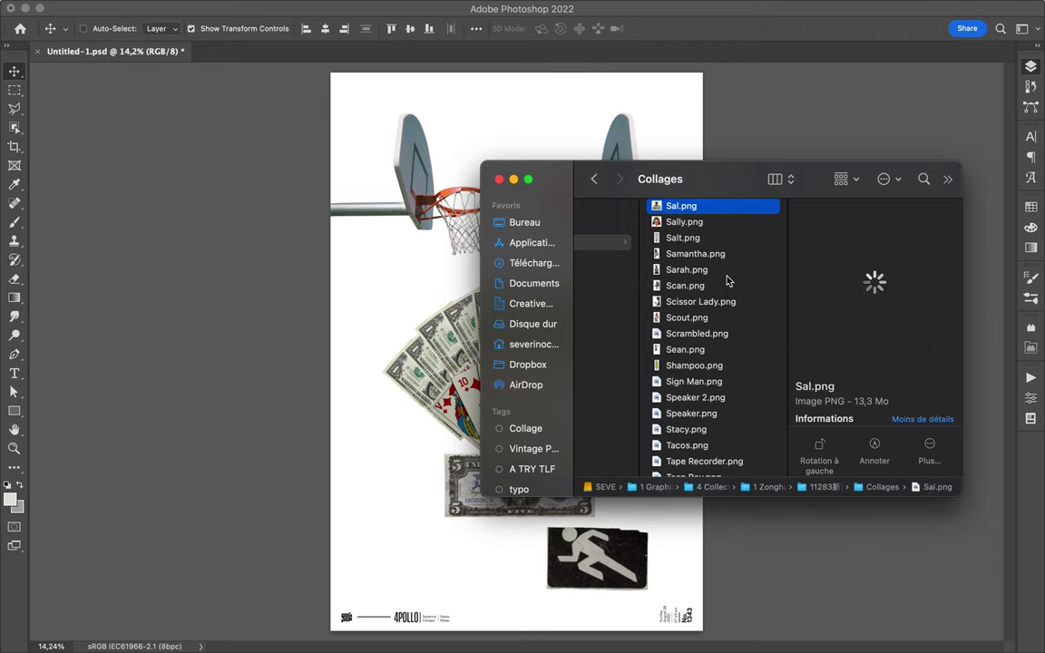
key(Up)
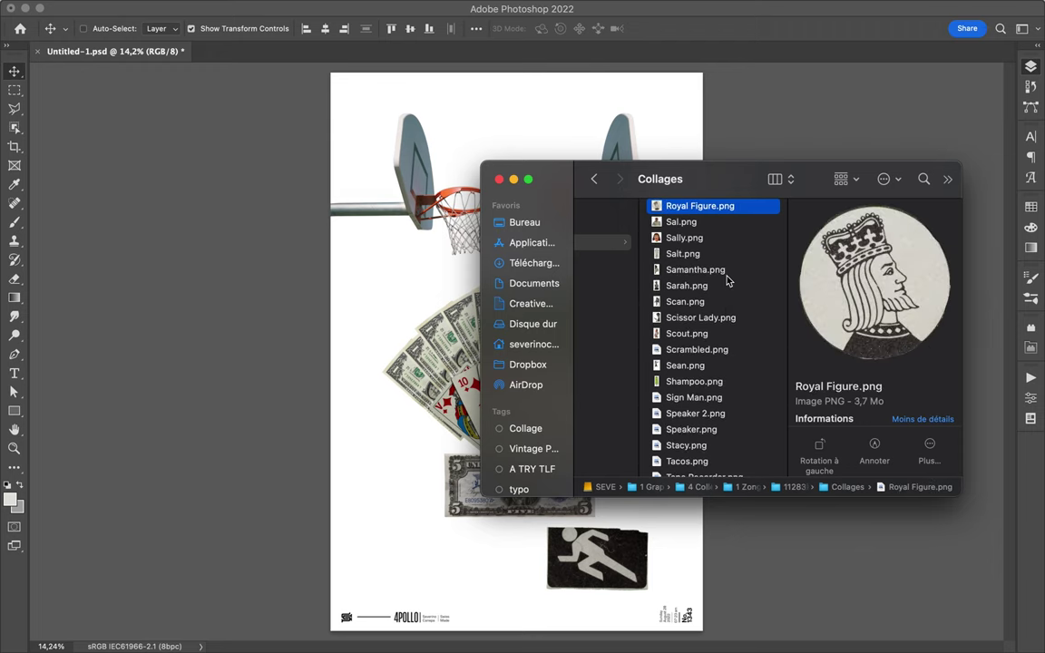
key(Up)
key(Up)
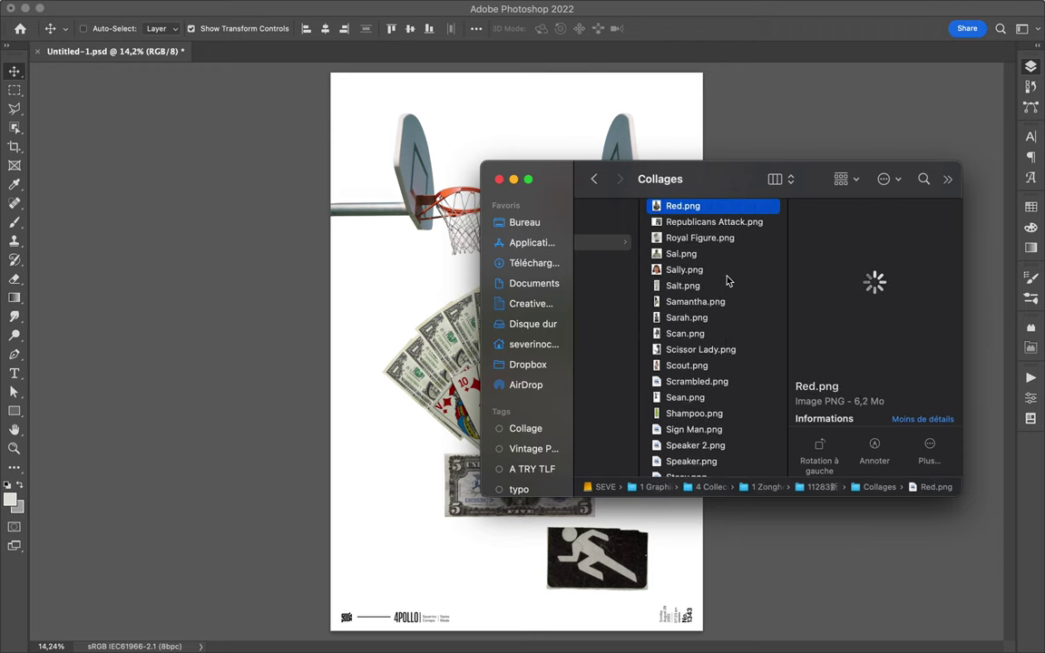
key(Up)
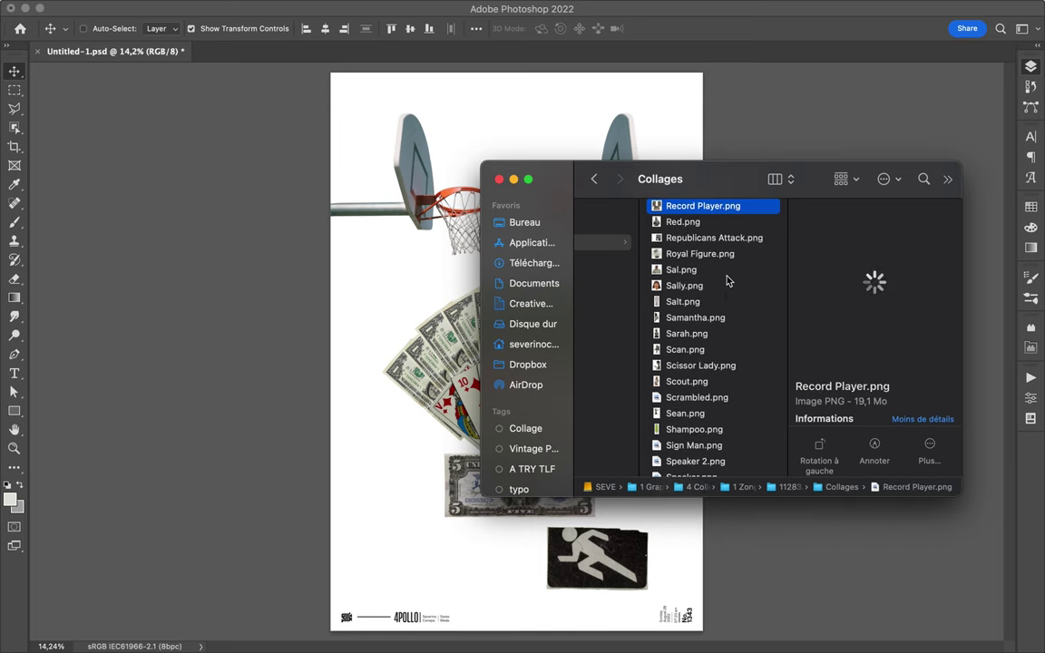
key(super+Tab)
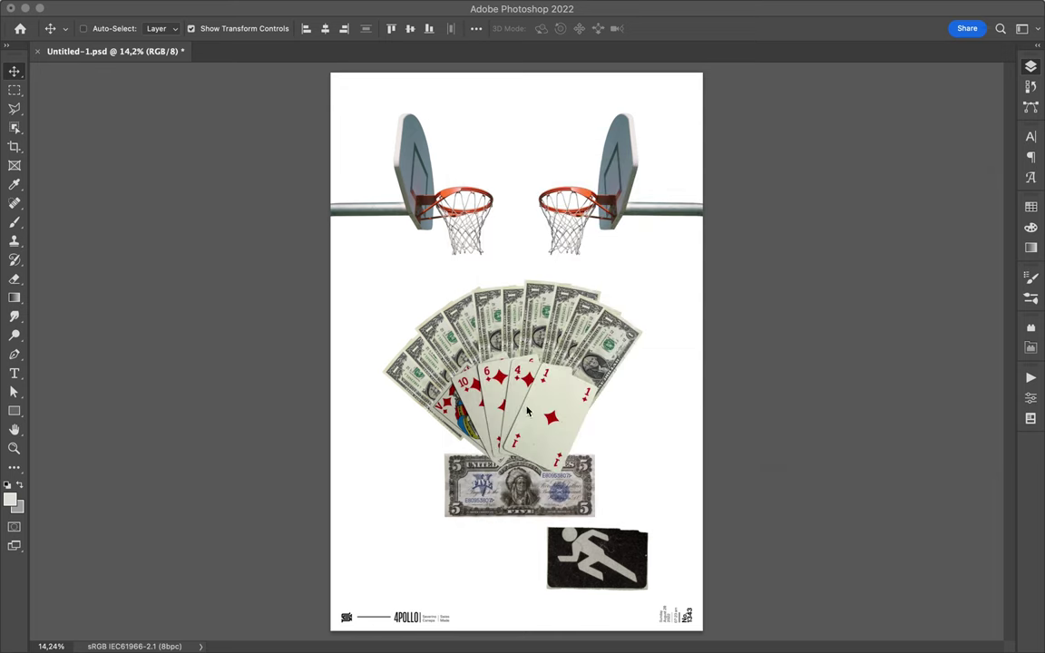
Group the bill and card layers into Group 1, lower it, and hide the running man and $5 bill.
key(F7)
shift+click(412, 372)
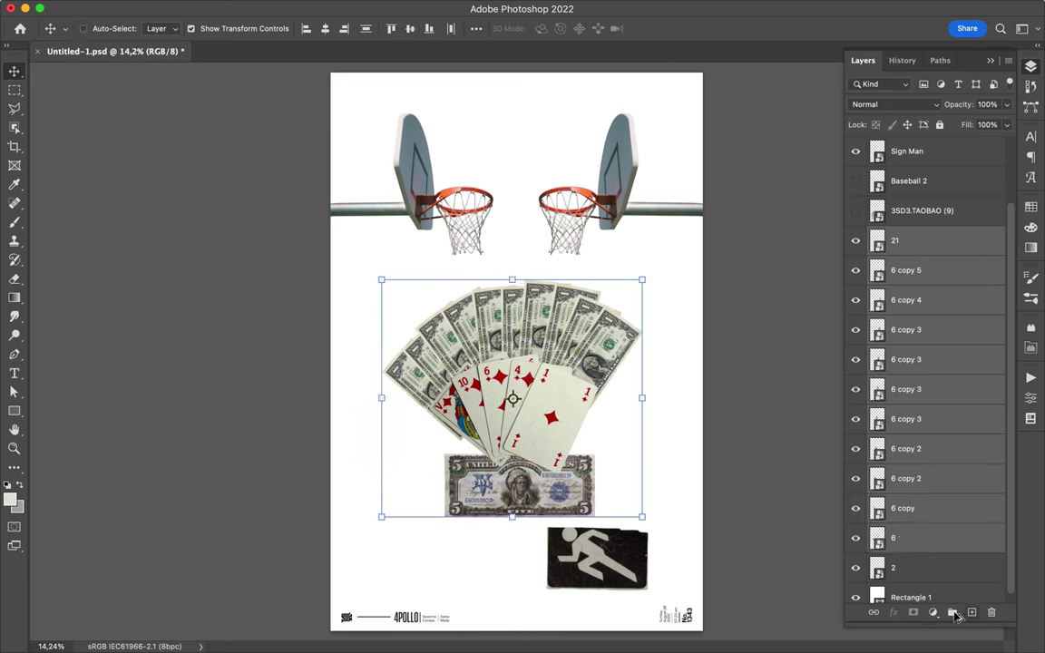
key(super+g)
drag(571, 386, 572, 445)
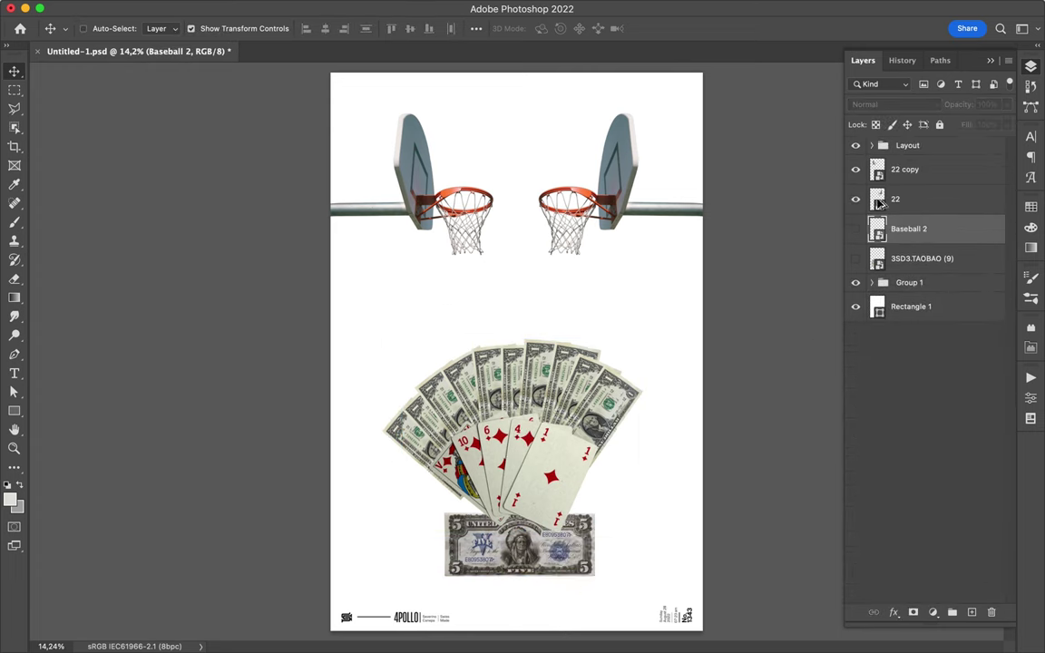
click(855, 588)
click(912, 238)
drag(586, 398, 586, 429)
Duplicate the rightmost card and bill and rotate the copy to widen the fan.
ctrl+click(590, 433)
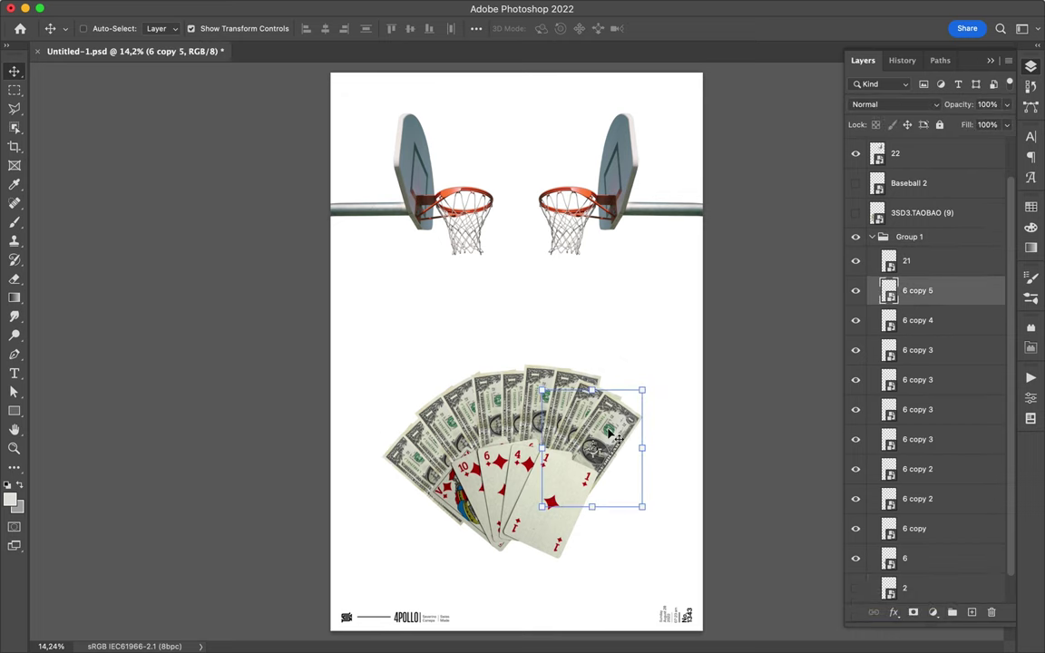
key(ctrl+j)
drag(660, 387, 663, 390)
key(Return)
scroll(651, 345, down, 1)
Fill the Rectangle 1 background with off-white #e9e6db, then drag the right hoop lower.
key(i)
click(535, 334)
key(v)
click(911, 305)
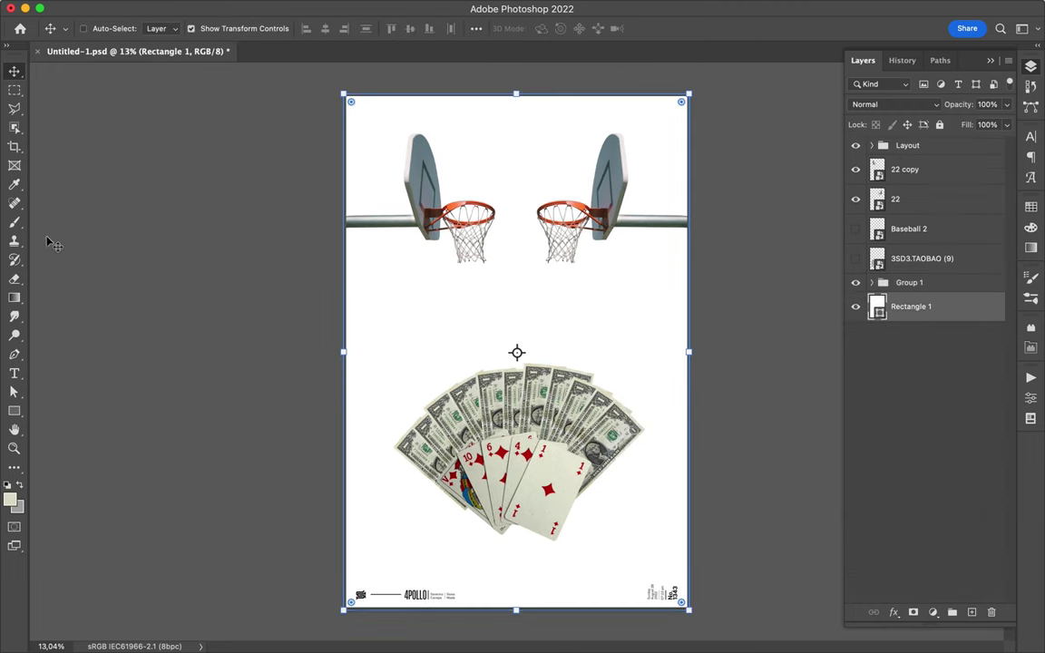
key(a)
click(216, 28)
click(127, 106)
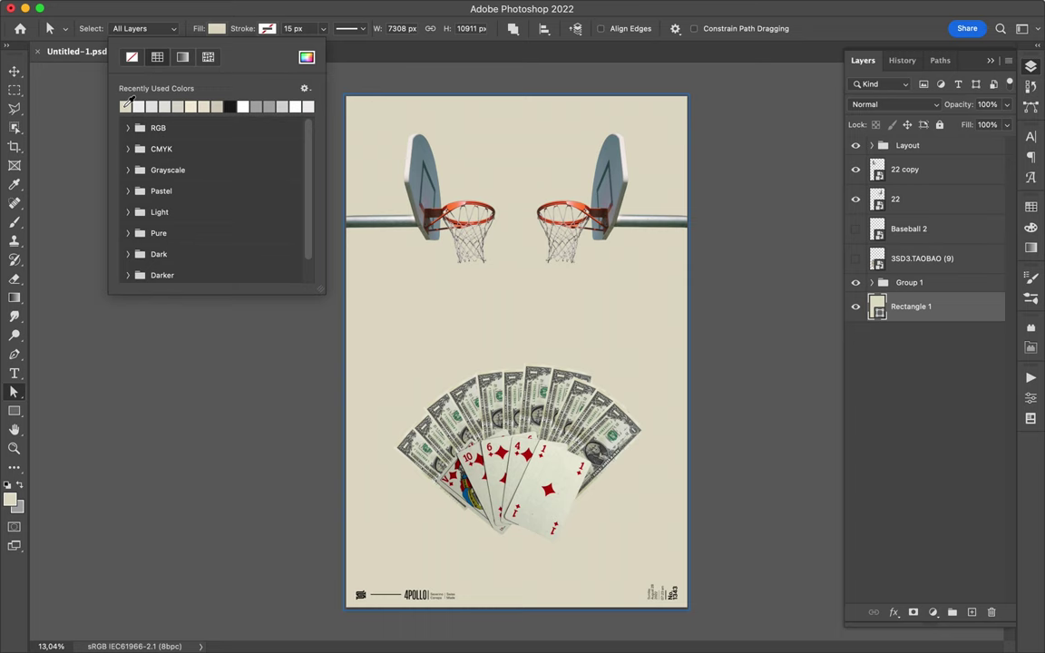
click(306, 56)
drag(298, 392, 284, 377)
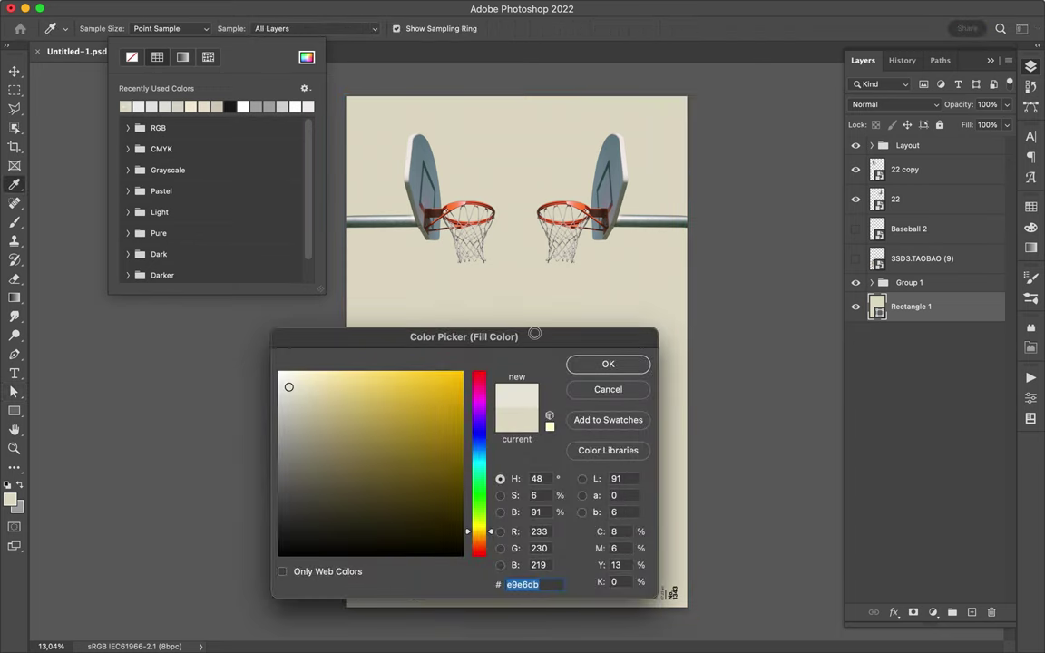
click(598, 364)
key(Escape)
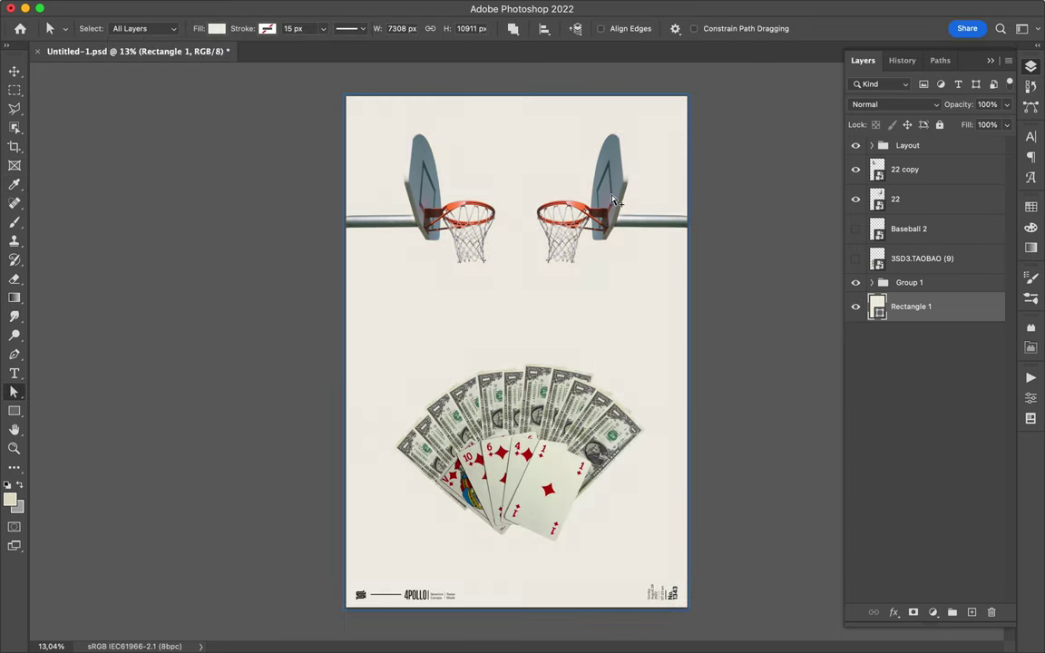
key(v)
drag(614, 165, 615, 252)
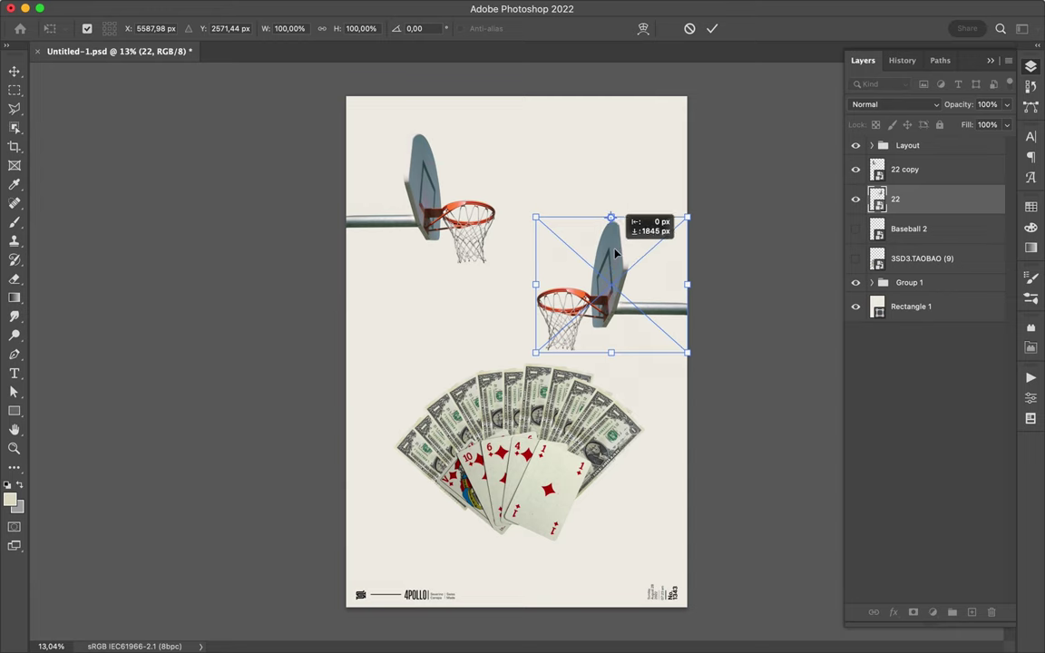
Place a hoop copy at the lower left, scaled to about 56%.
key(Return)
drag(420, 179, 420, 338)
key(ctrl+t)
drag(494, 356, 429, 355)
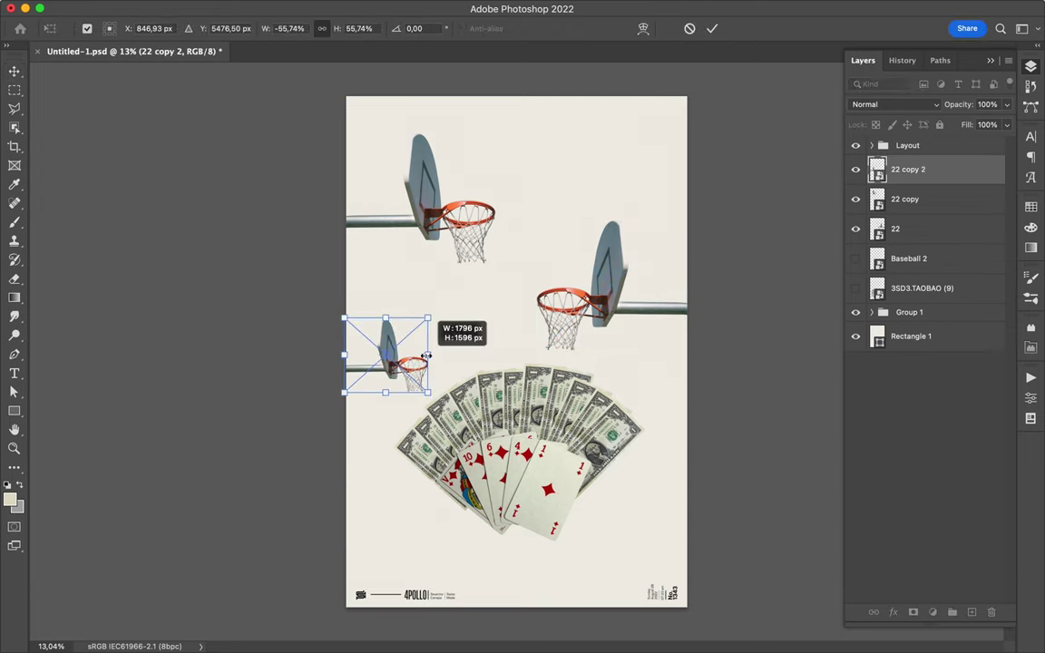
key(Return)
Add 38% hoop copies at the bottom-right and top-right, then save the poster.
mouse_move(567, 300)
mouse_down()
mouse_move(566, 521)
mouse_move(636, 511)
mouse_move(662, 168)
mouse_up()
key(ctrl+t)
key(Return)
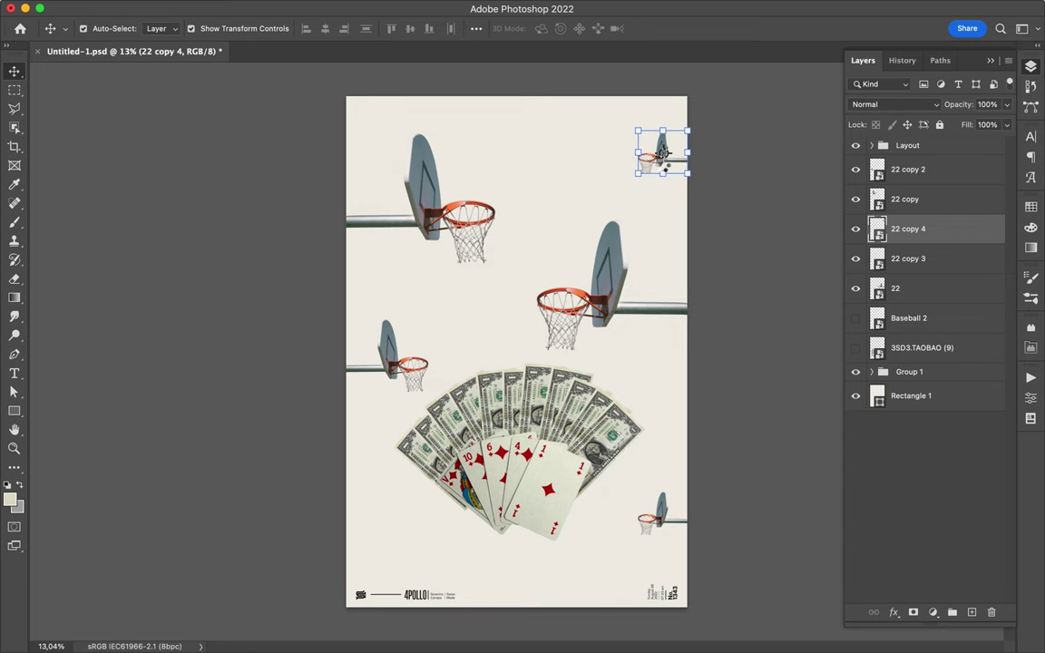
key(ctrl+s)
click(731, 8)
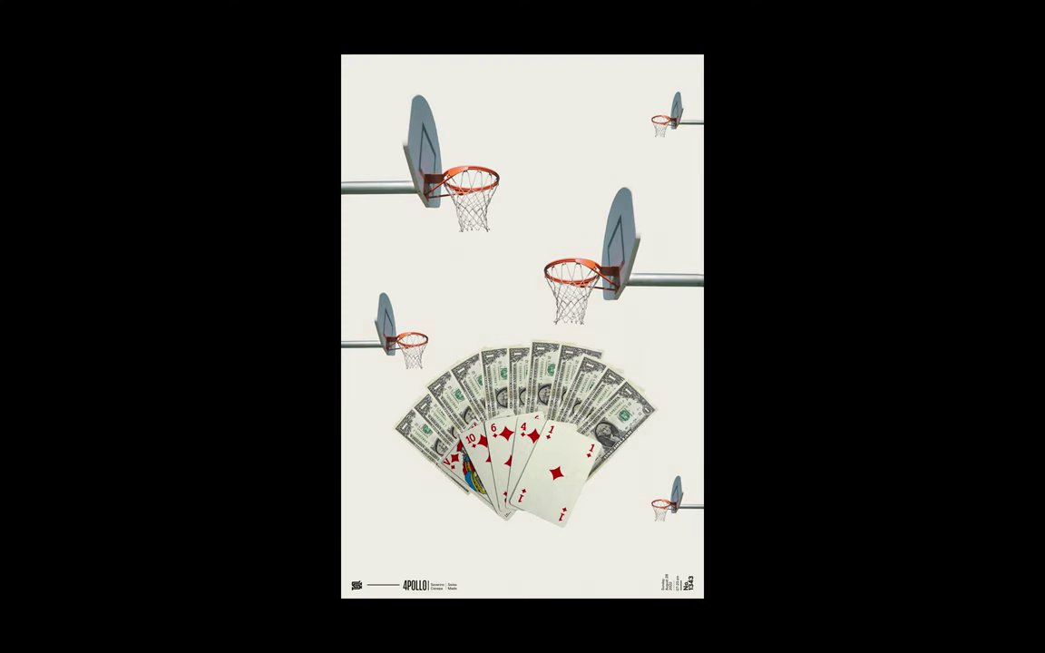